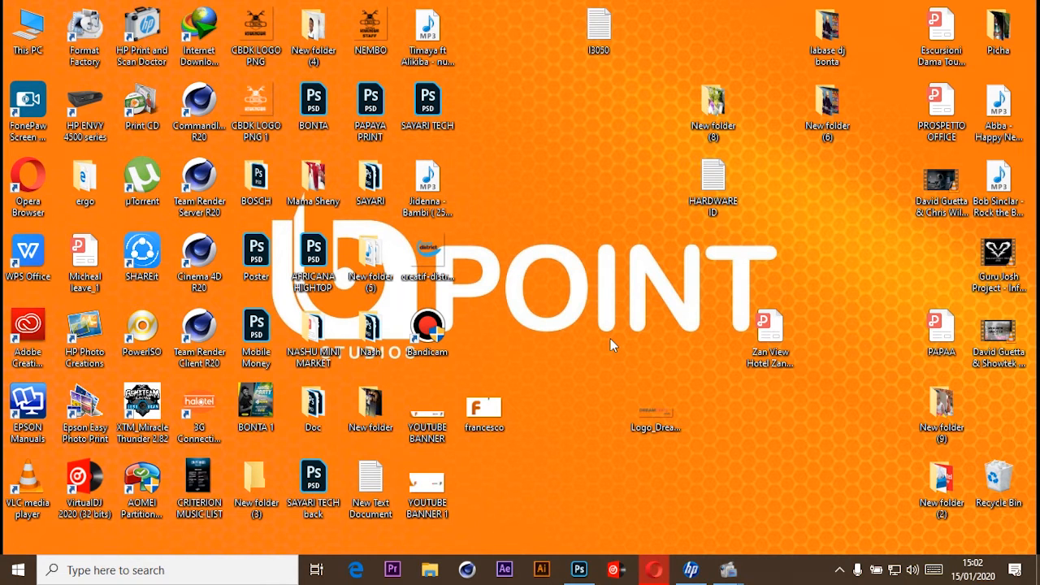
Switch to Photoshop, duplicate the IMG_2241 layer and hide the original.
{"action": "left_click", "coordinate": [579, 569]}
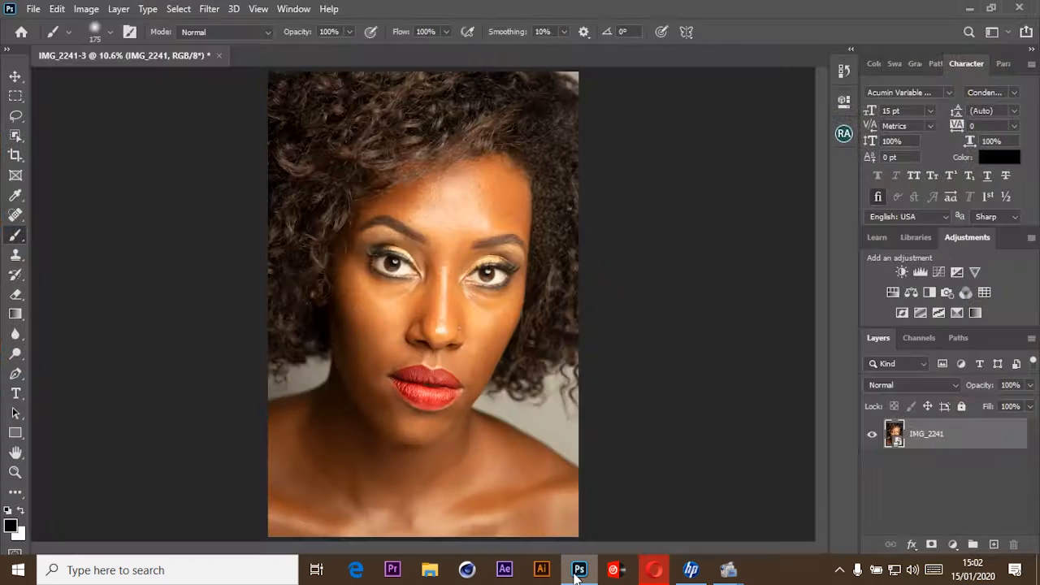
{"action": "left_click", "coordinate": [17, 77]}
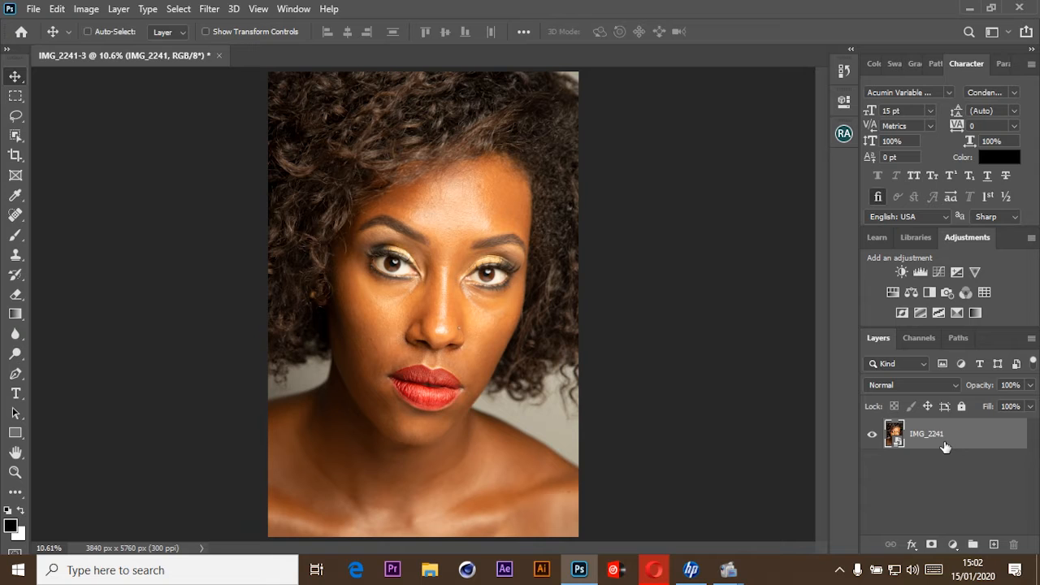
{"action": "key", "text": "ctrl+j"}
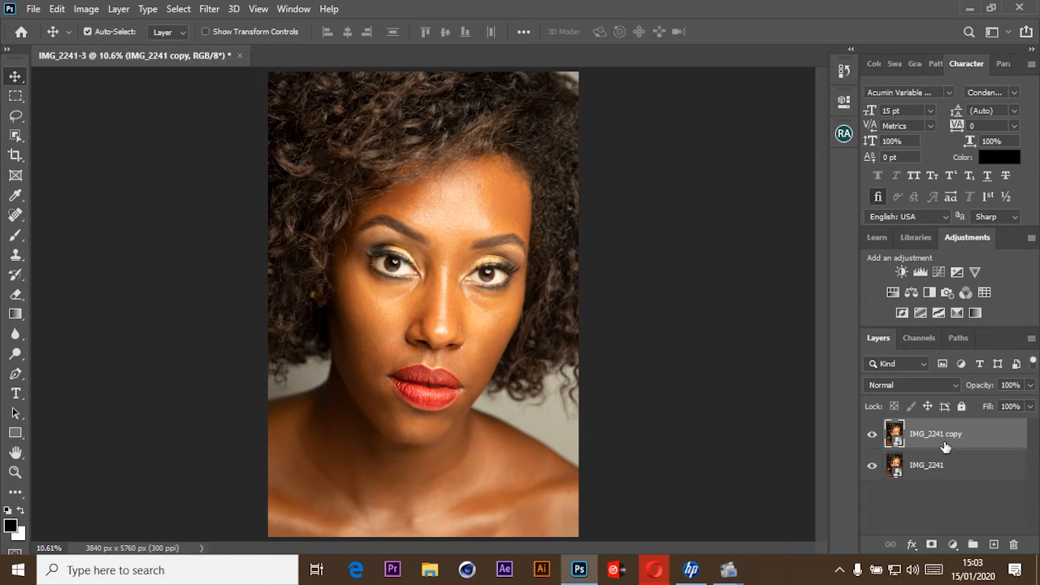
{"action": "left_click", "coordinate": [872, 466]}
Rasterize the IMG_2241 copy layer.
{"action": "key", "text": "j"}
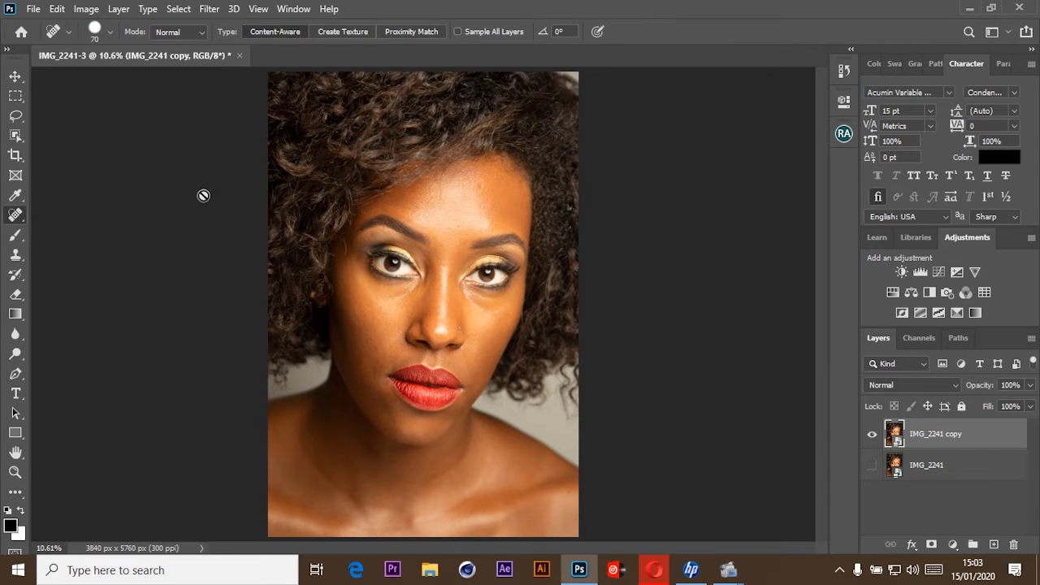
{"action": "right_click", "coordinate": [923, 435]}
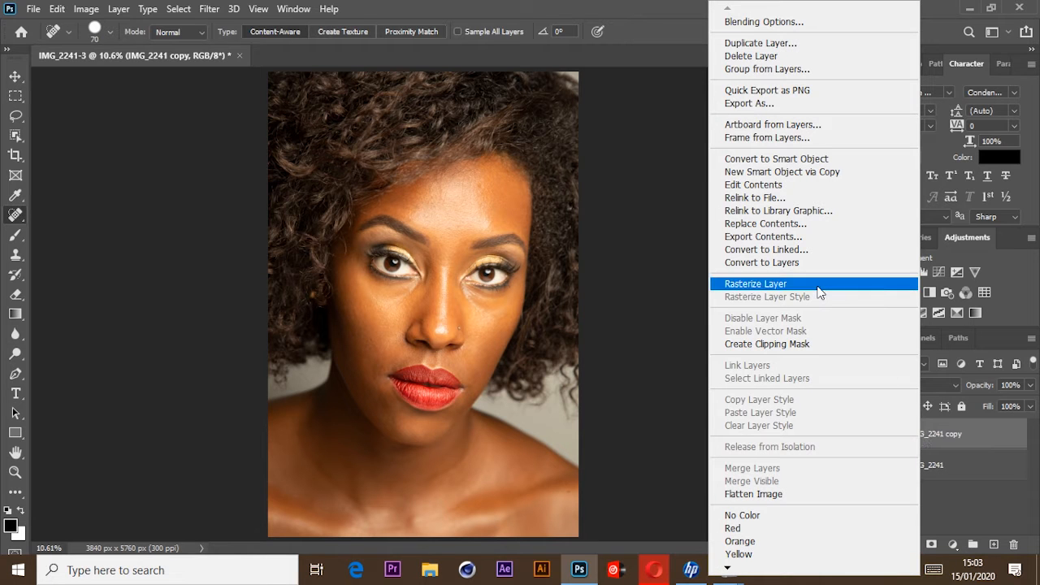
{"action": "left_click", "coordinate": [818, 284]}
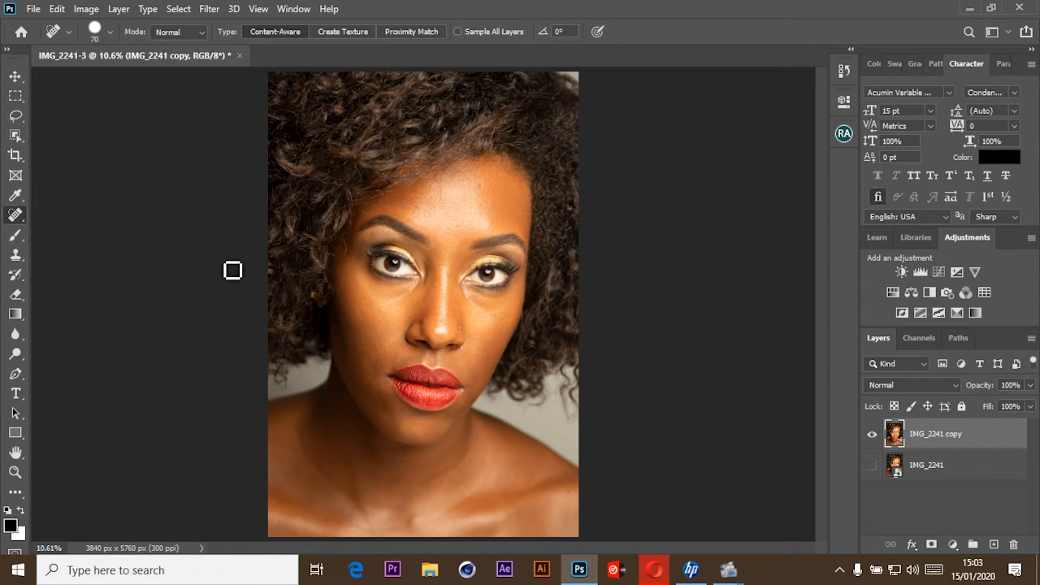
Remove a small blemish on the lower cheek near the chin with the Spot Healing Brush.
{"action": "right_click", "coordinate": [19, 217]}
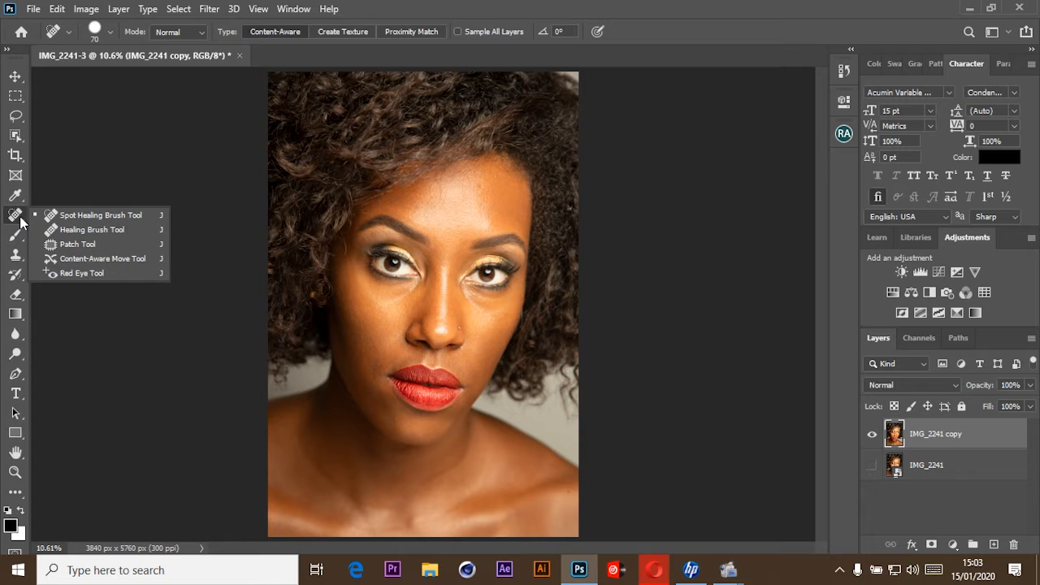
{"action": "left_click", "coordinate": [87, 216]}
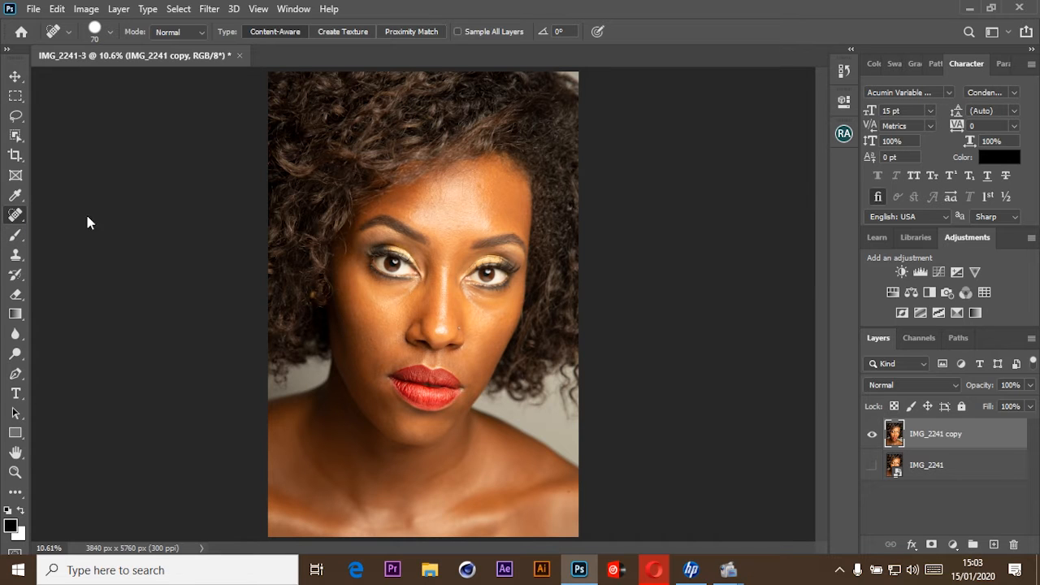
{"action": "key", "text": "ctrl+plus"}
{"action": "key", "text": "ctrl+plus"}
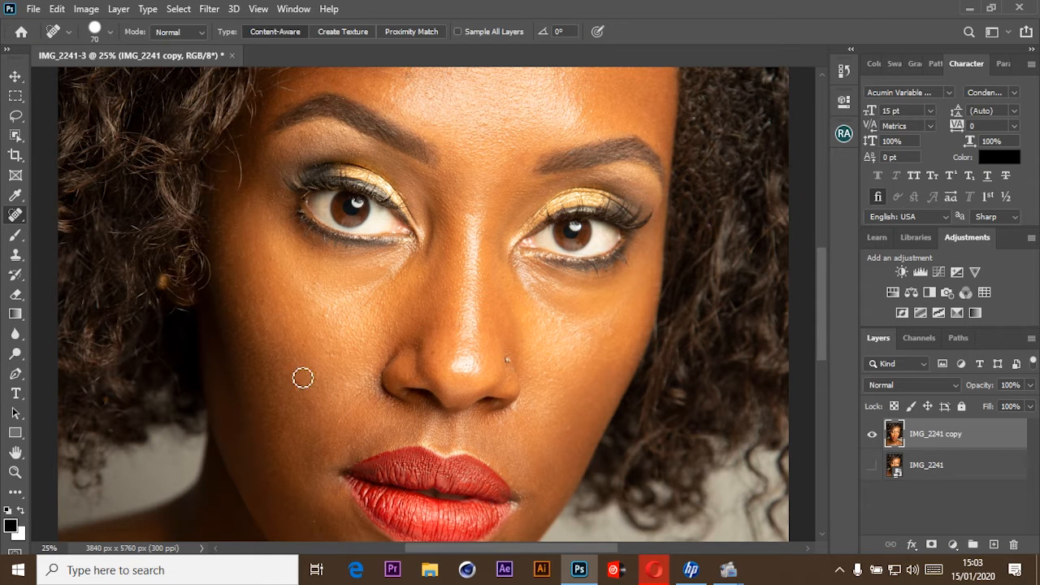
{"action": "left_click_drag", "start_coordinate": [429, 392], "coordinate": [374, 286]}
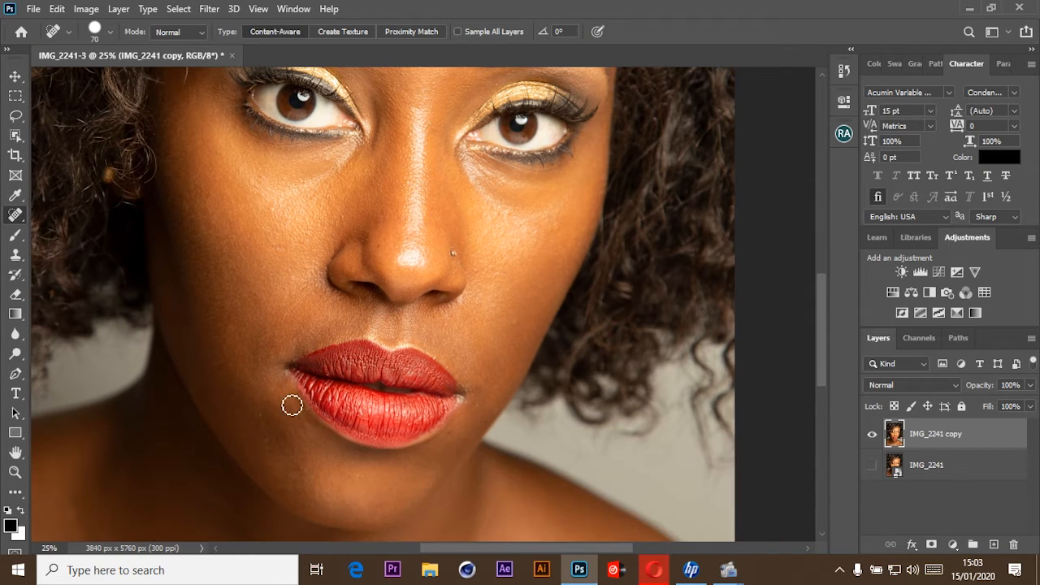
{"action": "left_click", "coordinate": [306, 472]}
Heal three small blemishes on the forehead near the hairline with the Spot Healing Brush.
{"action": "left_click_drag", "start_coordinate": [472, 269], "coordinate": [462, 416]}
{"action": "left_click_drag", "start_coordinate": [455, 184], "coordinate": [455, 290]}
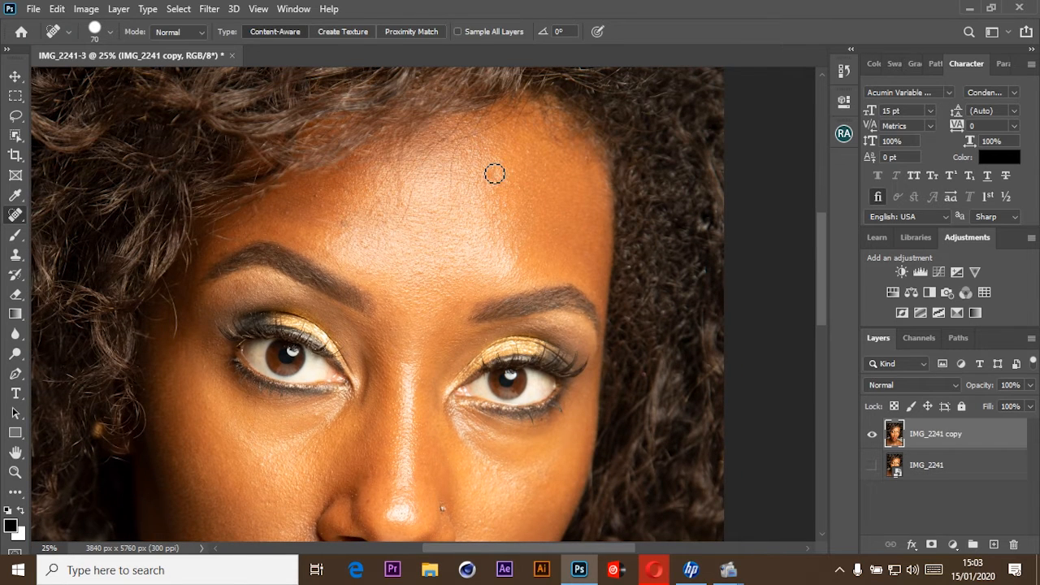
{"action": "left_click", "coordinate": [492, 171]}
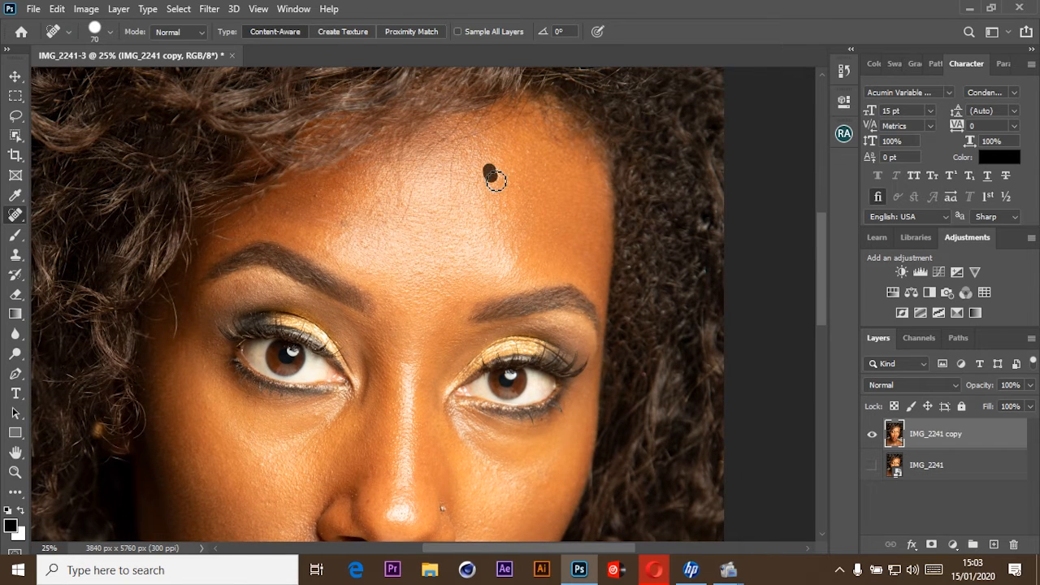
{"action": "left_click", "coordinate": [333, 228]}
{"action": "left_click", "coordinate": [316, 194]}
Check the face, lips, neck and shoulders at close range for remaining blemishes.
{"action": "left_click_drag", "start_coordinate": [440, 388], "coordinate": [444, 227]}
{"action": "left_click_drag", "start_coordinate": [431, 355], "coordinate": [435, 194]}
{"action": "left_click_drag", "start_coordinate": [341, 317], "coordinate": [410, 214]}
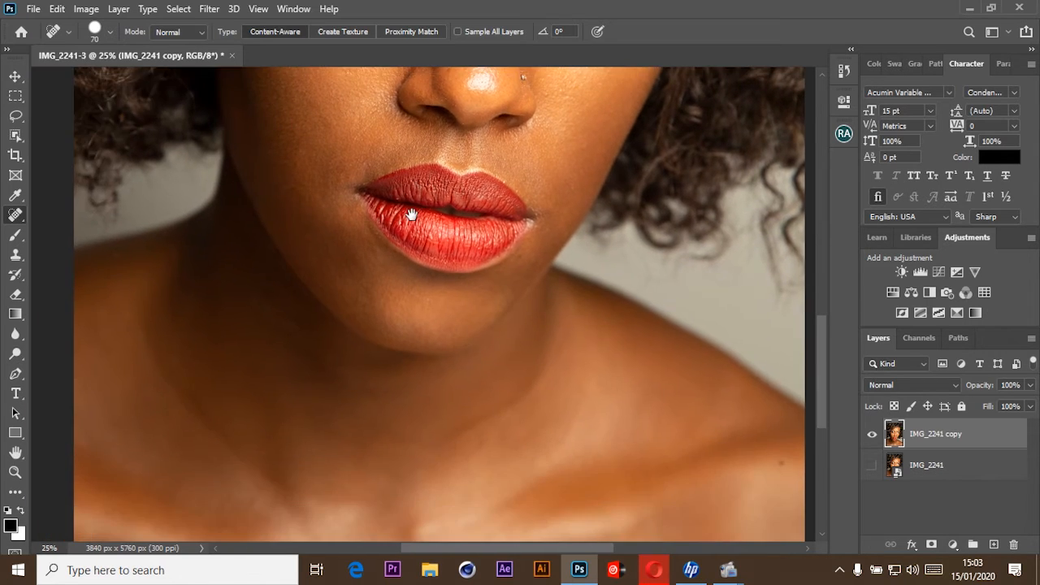
{"action": "left_click_drag", "start_coordinate": [482, 195], "coordinate": [442, 349]}
{"action": "left_click_drag", "start_coordinate": [412, 199], "coordinate": [404, 284]}
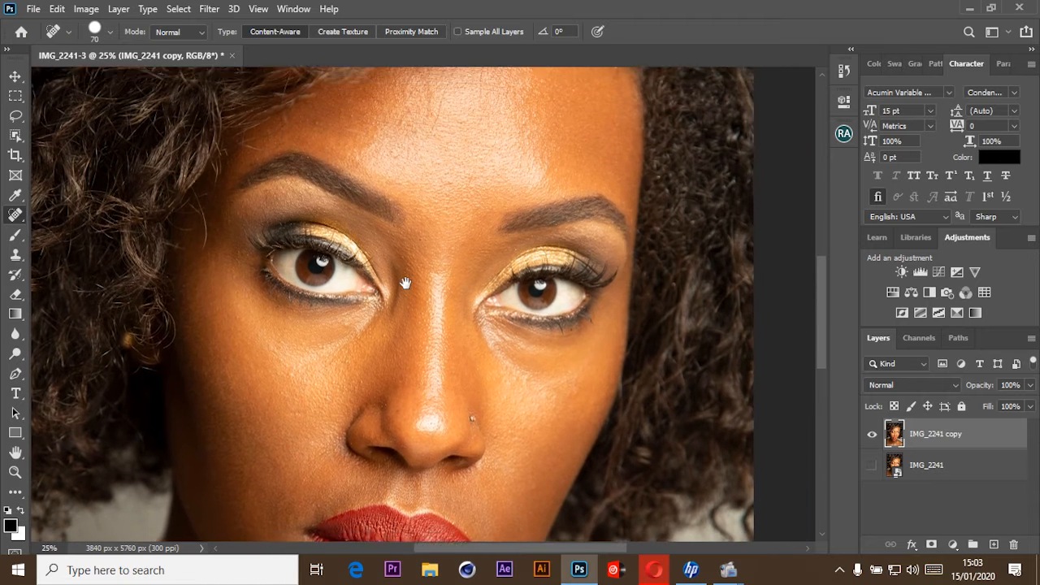
{"action": "key", "text": "ctrl+minus"}
{"action": "key", "text": "ctrl+minus"}
{"action": "key", "text": "ctrl+minus"}
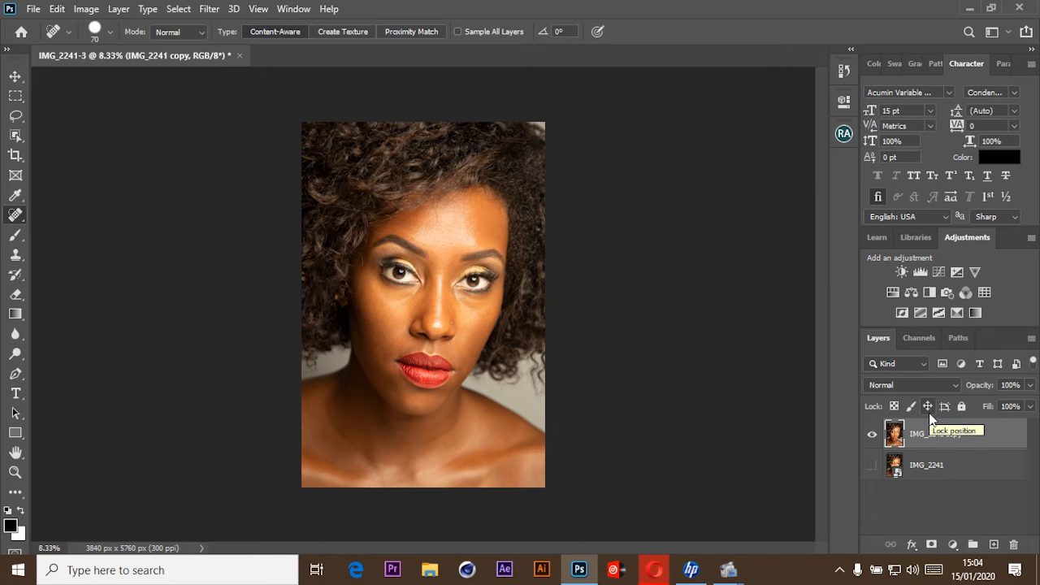
{"action": "key", "text": "ctrl+j"}
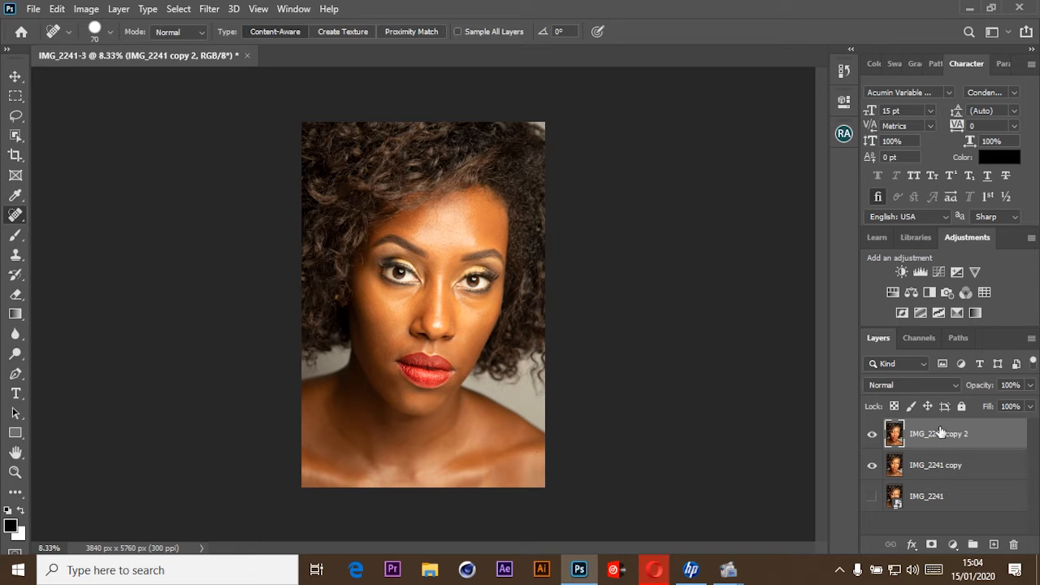
{"action": "key", "text": "ctrl+j"}
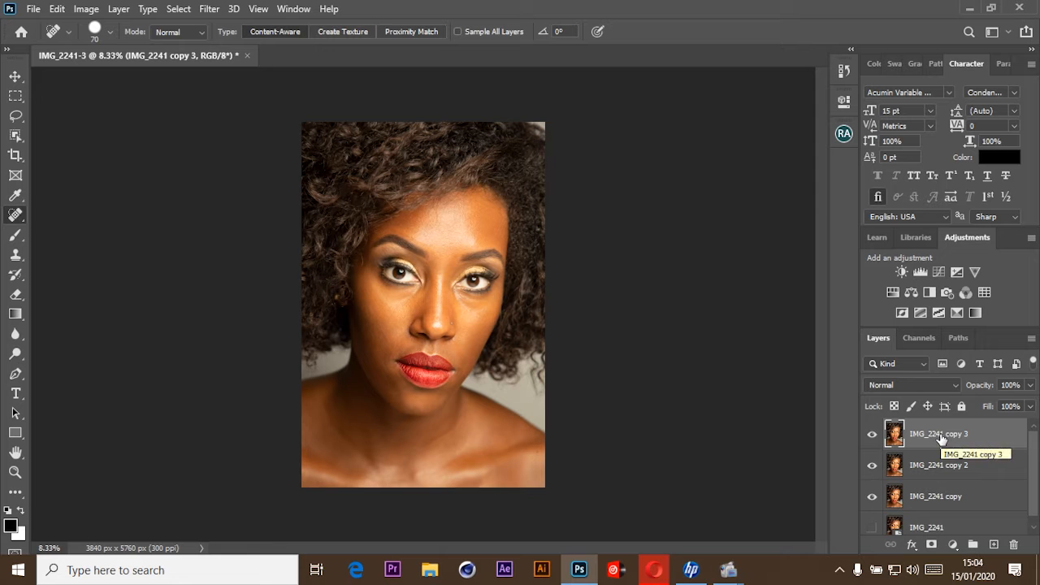
{"action": "key", "text": "Delete"}
{"action": "key", "text": "Delete"}
Duplicate the retouched IMG_2241 copy layer twice, keeping the default names IMG_2241 copy 2 and IMG_2241 copy 3.
{"action": "right_click", "coordinate": [941, 437]}
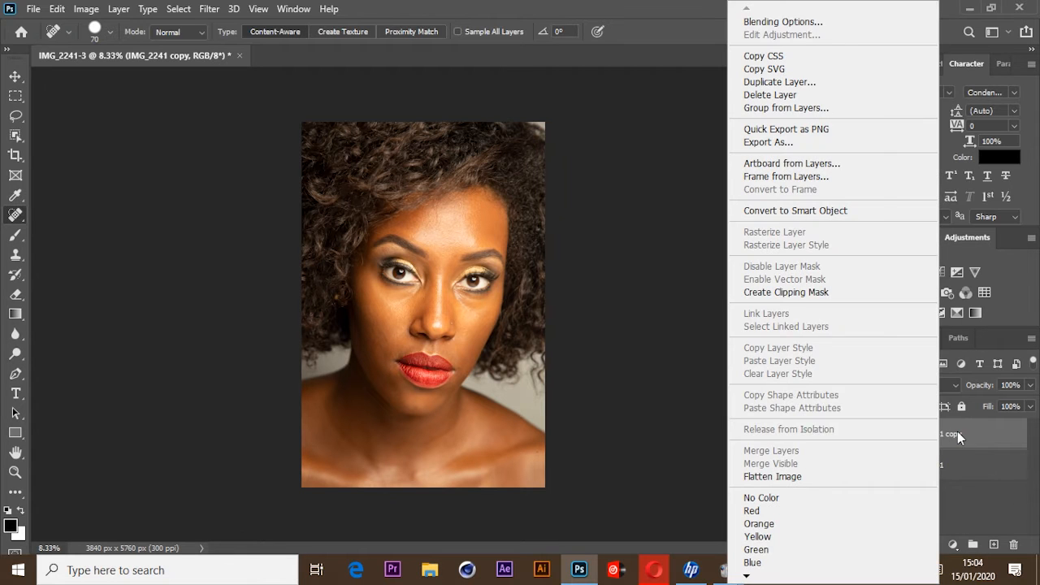
{"action": "right_click", "coordinate": [958, 432]}
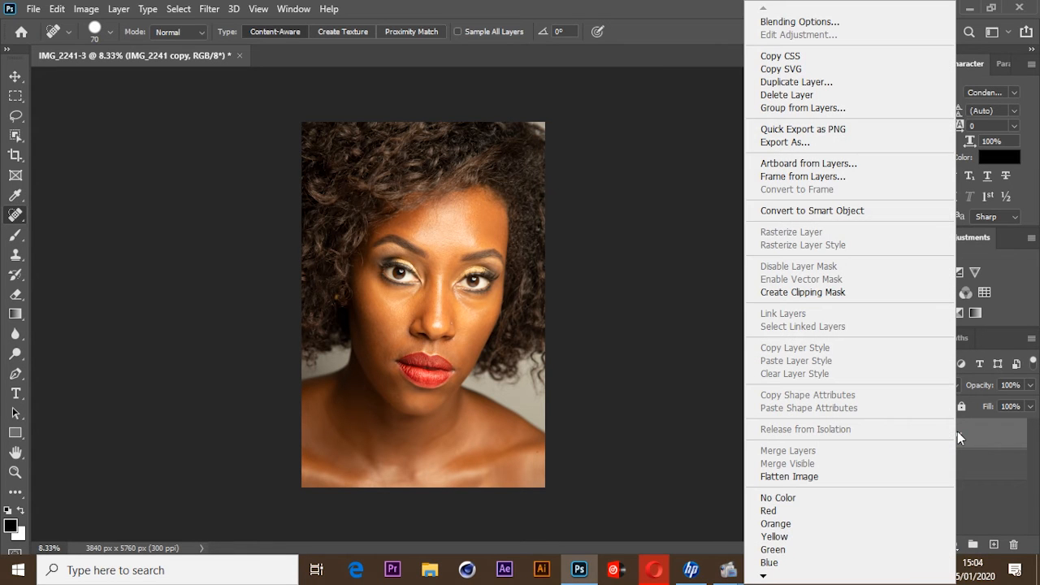
{"action": "left_click", "coordinate": [819, 82]}
{"action": "left_click", "coordinate": [646, 146]}
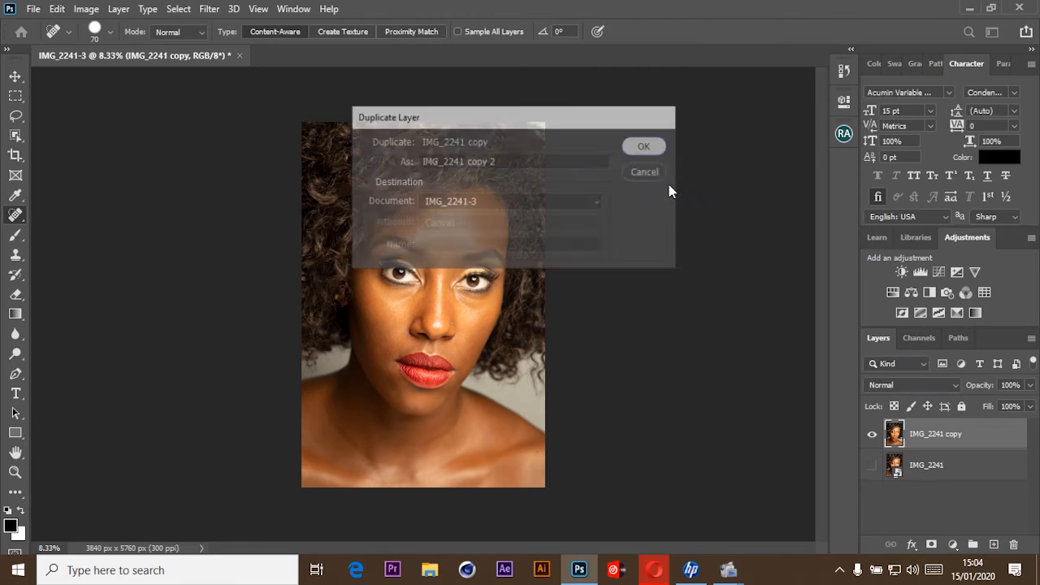
{"action": "right_click", "coordinate": [931, 434]}
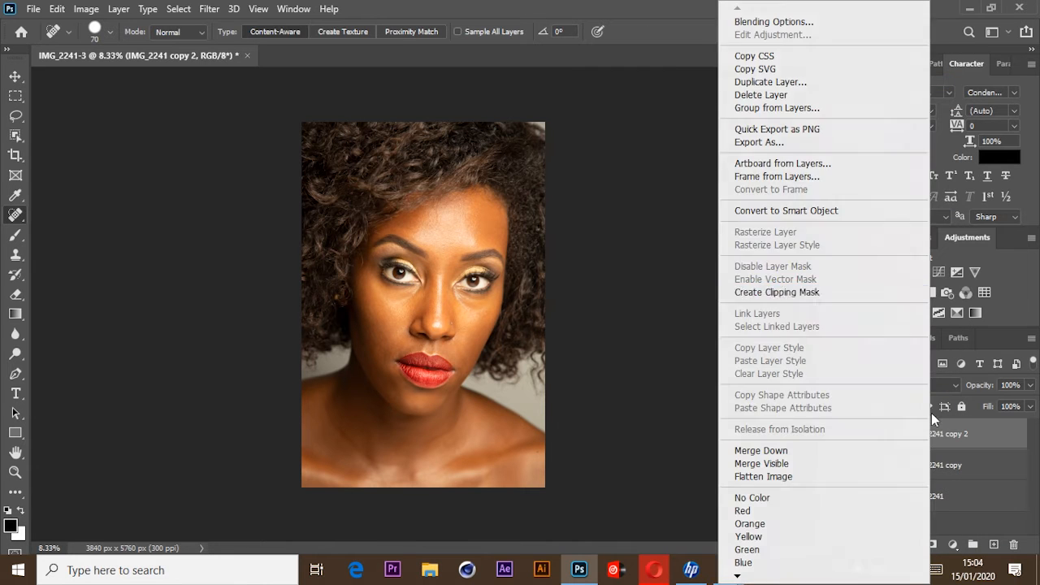
{"action": "left_click", "coordinate": [785, 84]}
{"action": "left_click", "coordinate": [643, 147]}
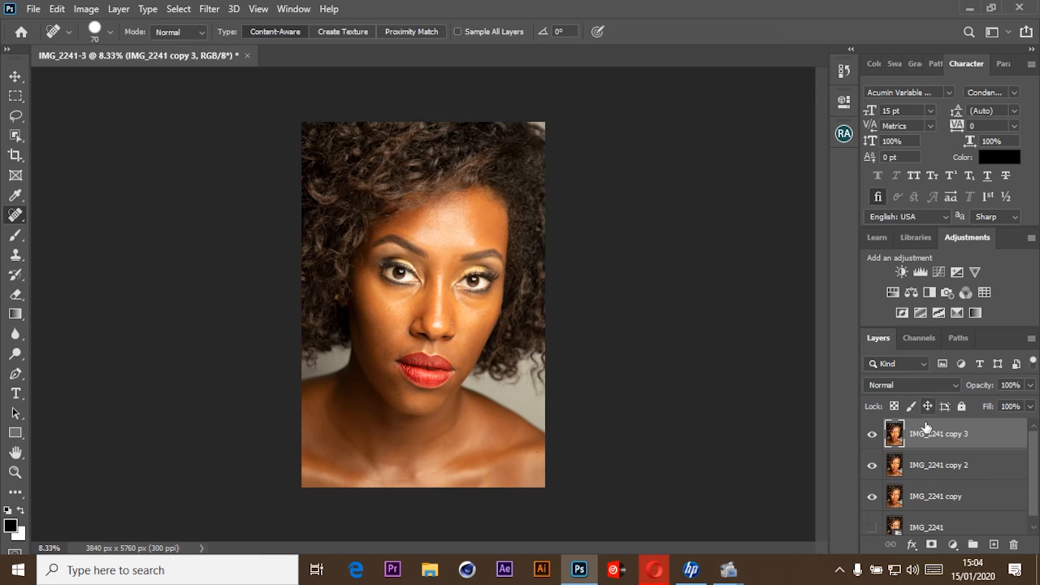
Hide the IMG_2241 copy 3 layer and apply a Gaussian Blur of 30.4 pixels to IMG_2241 copy 2.
{"action": "left_click", "coordinate": [875, 437]}
{"action": "left_click", "coordinate": [955, 469]}
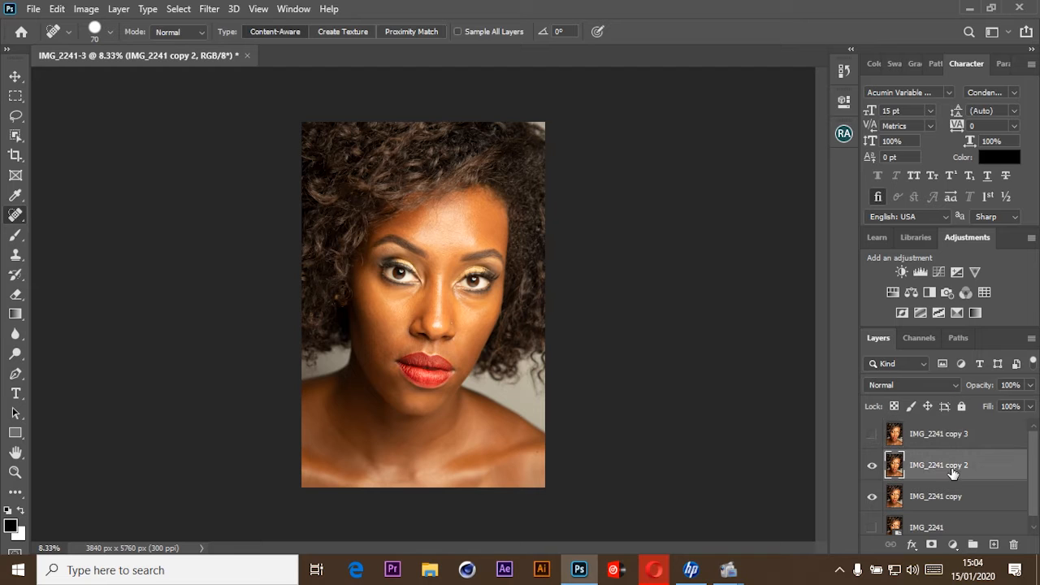
{"action": "left_click", "coordinate": [207, 10]}
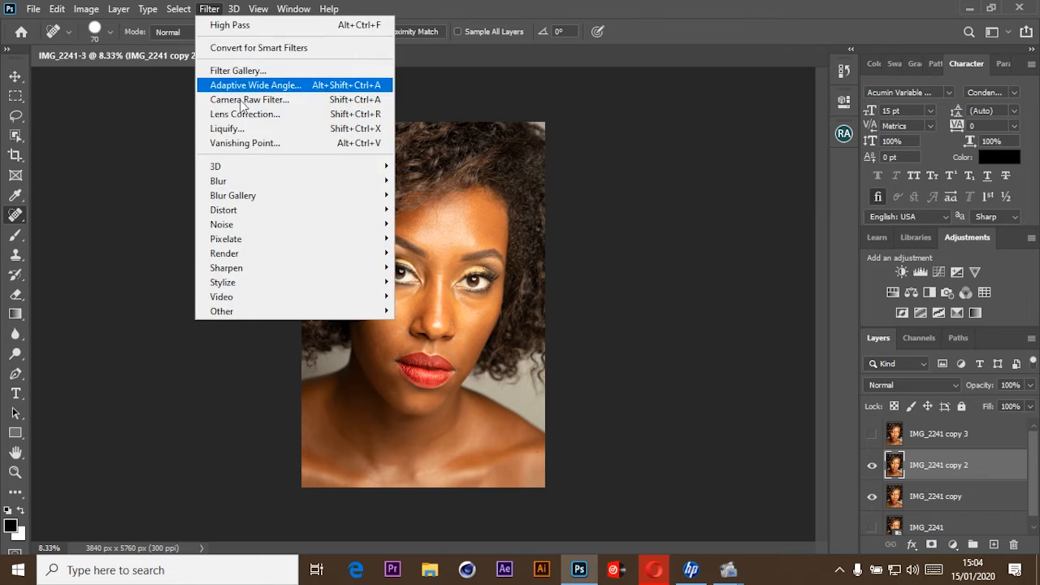
{"action": "mouse_move", "coordinate": [336, 186]}
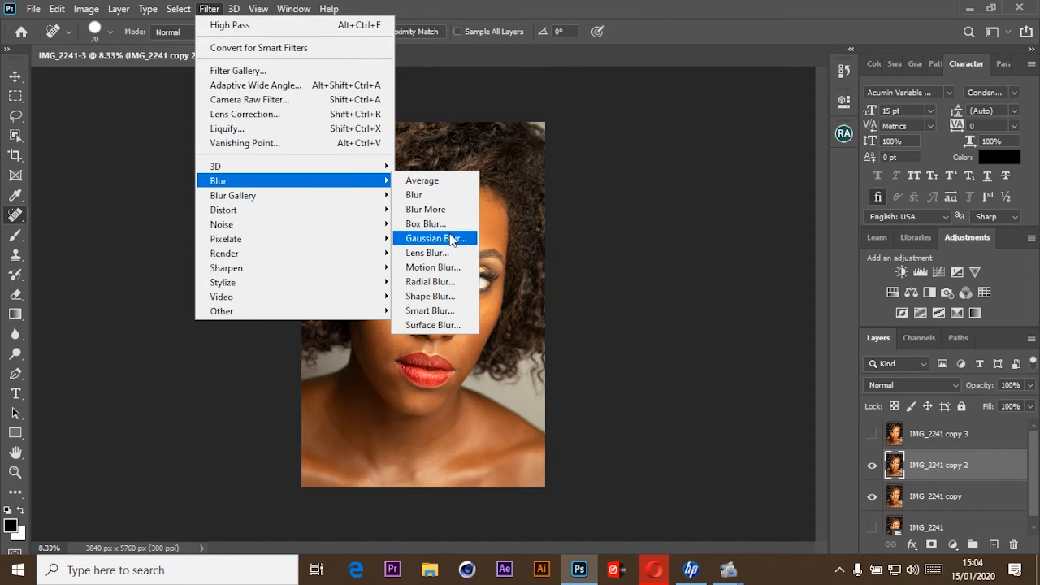
{"action": "left_click", "coordinate": [431, 235]}
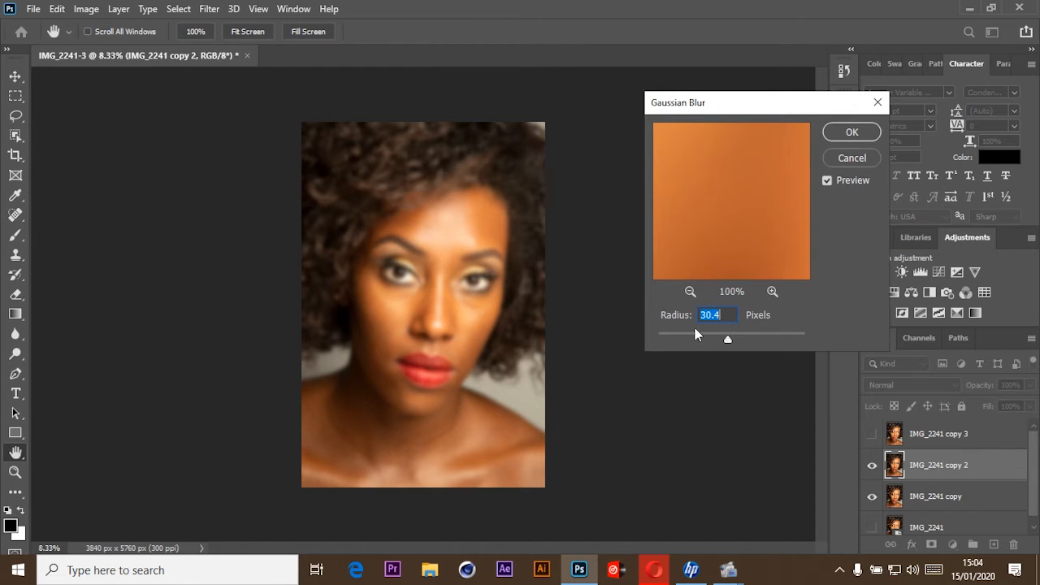
{"action": "key", "text": "ctrl+0"}
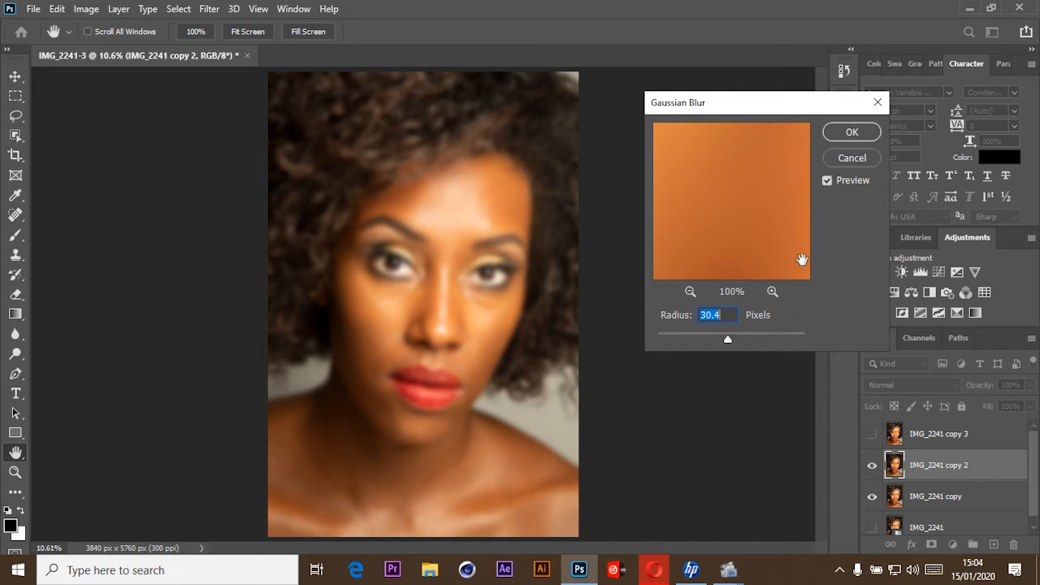
{"action": "left_click", "coordinate": [838, 133]}
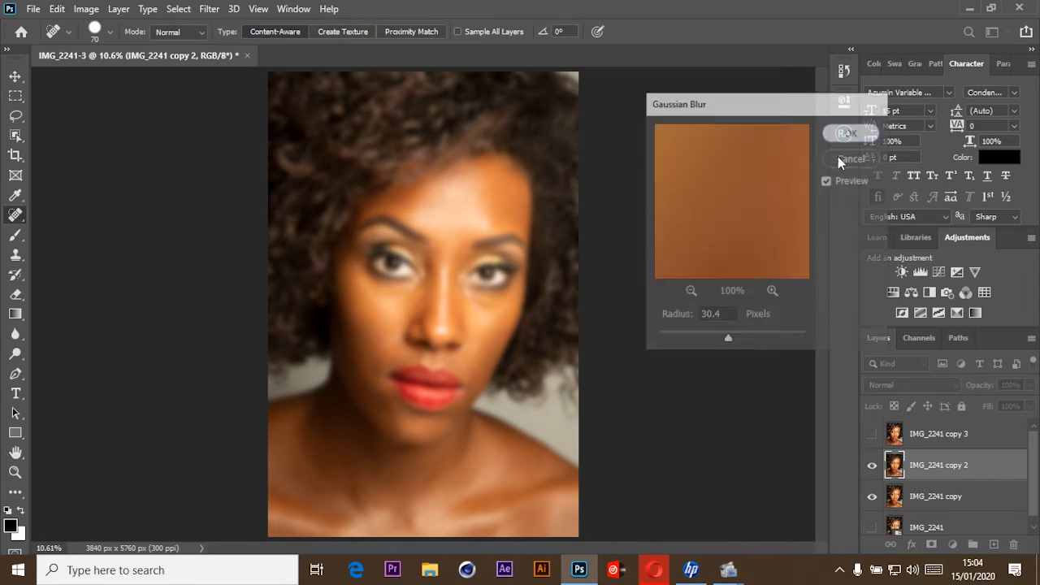
Show the IMG_2241 copy 3 layer and apply a High Pass filter with a 7.0-pixel radius to it.
{"action": "left_click", "coordinate": [872, 434]}
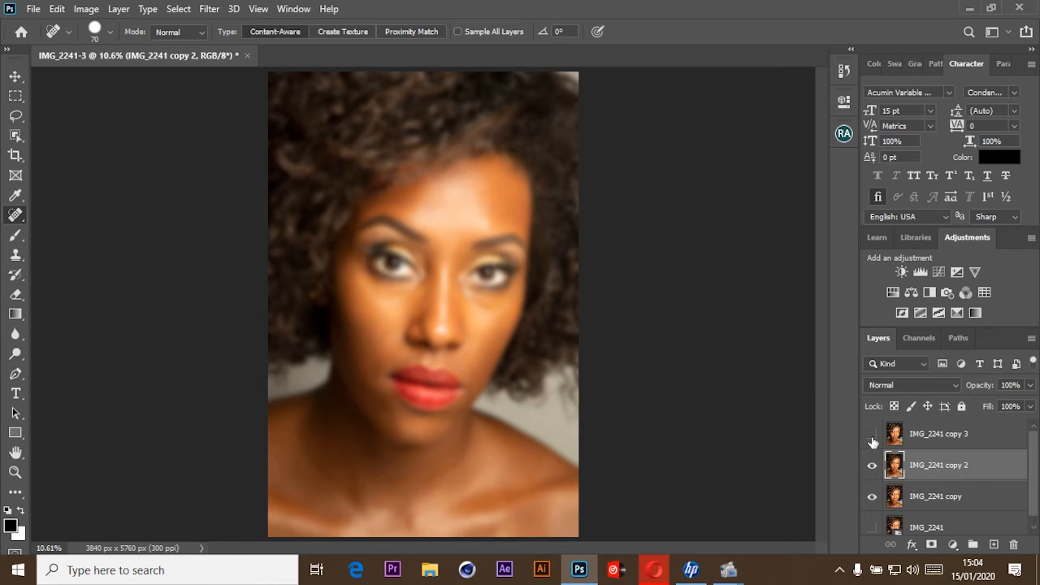
{"action": "left_click", "coordinate": [937, 444]}
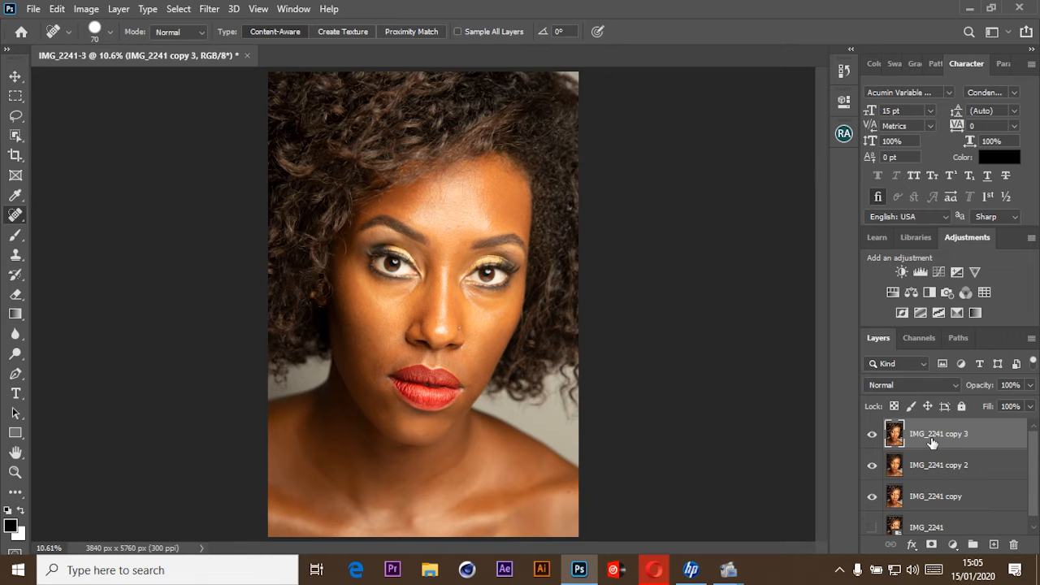
{"action": "left_click", "coordinate": [209, 9]}
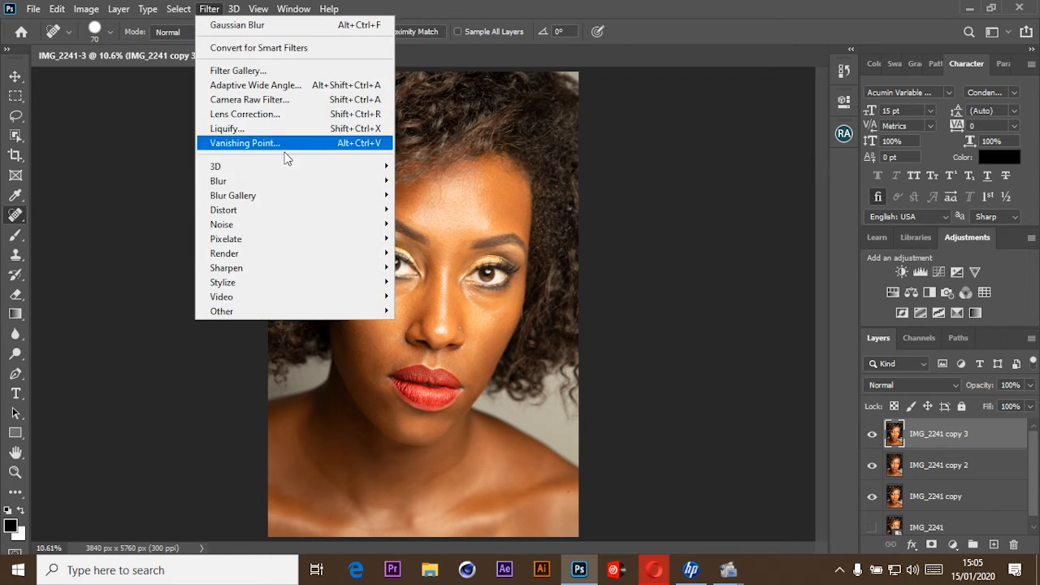
{"action": "mouse_move", "coordinate": [342, 315]}
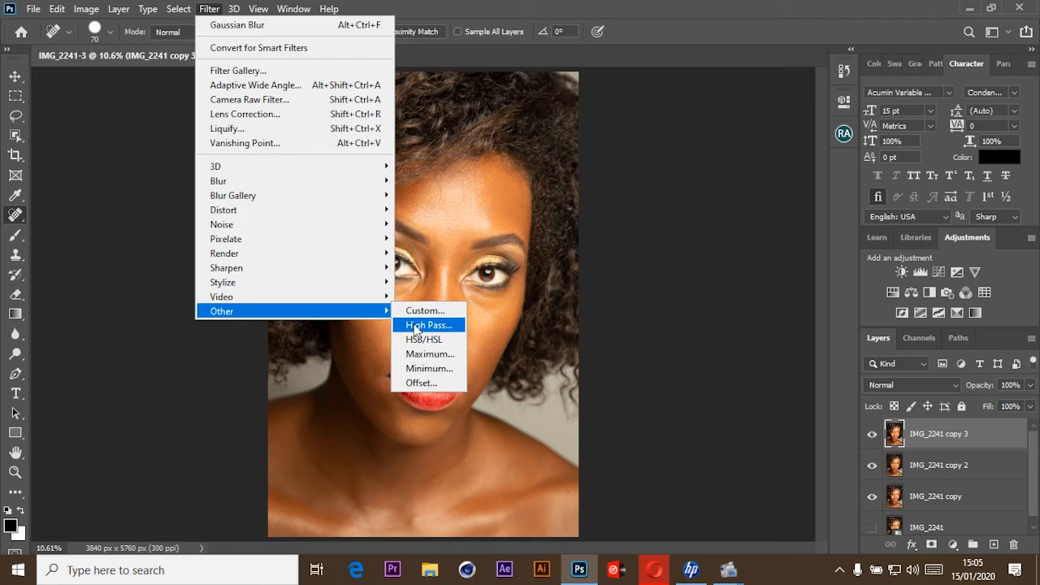
{"action": "left_click", "coordinate": [415, 326]}
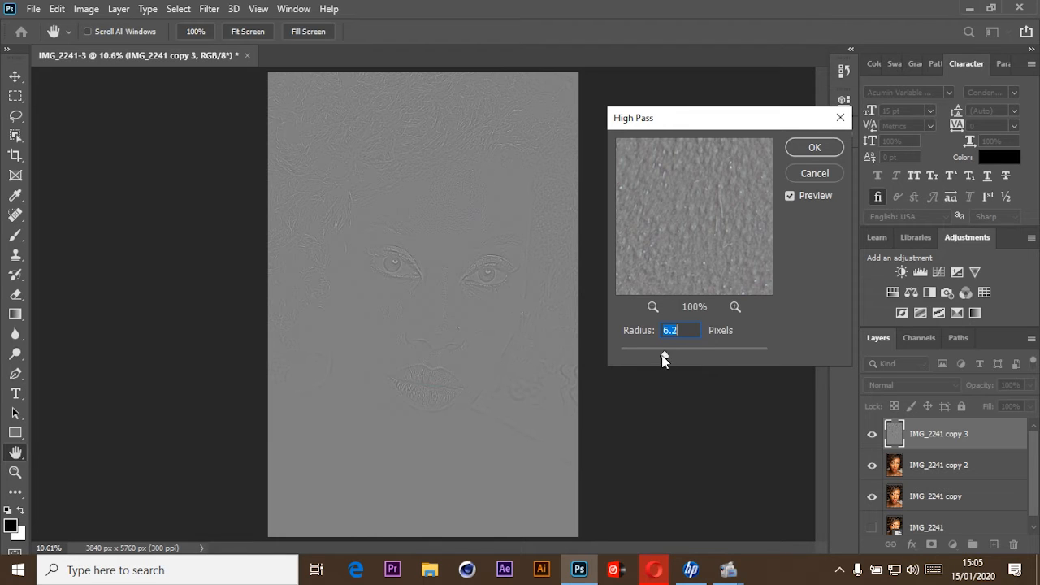
{"action": "left_click_drag", "start_coordinate": [665, 358], "coordinate": [659, 354]}
{"action": "key", "text": "ctrl+plus"}
{"action": "key", "text": "ctrl+plus"}
{"action": "key", "text": "ctrl+plus"}
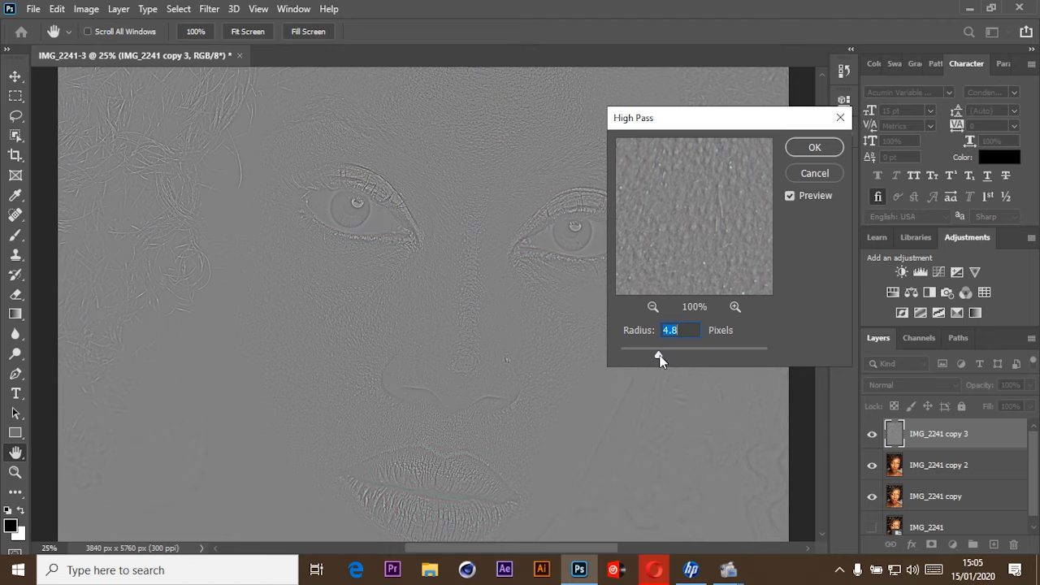
{"action": "left_click_drag", "start_coordinate": [659, 357], "coordinate": [664, 356]}
{"action": "left_click", "coordinate": [809, 150]}
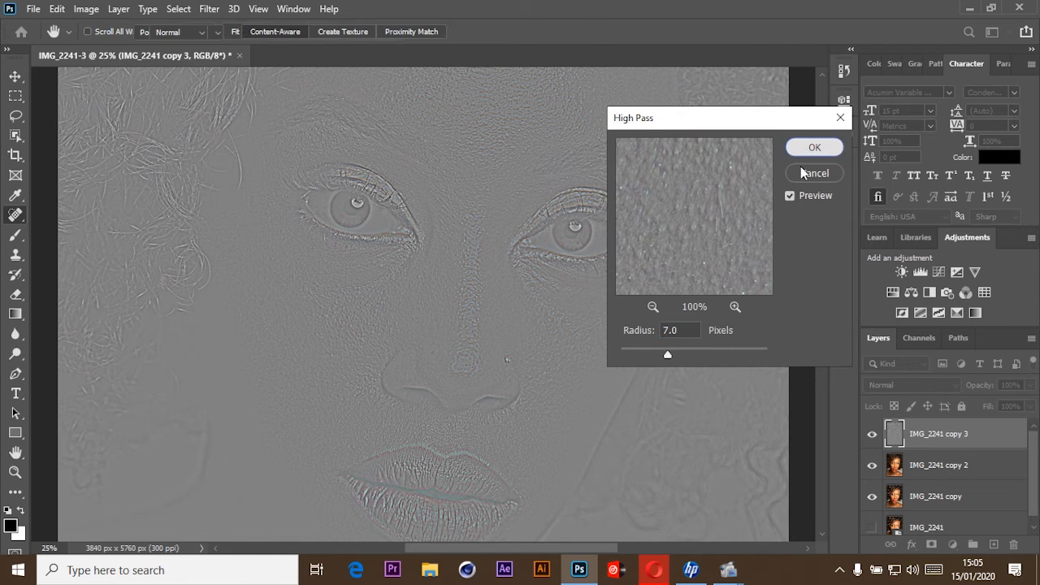
{"action": "key", "text": "ctrl+minus"}
{"action": "key", "text": "ctrl+minus"}
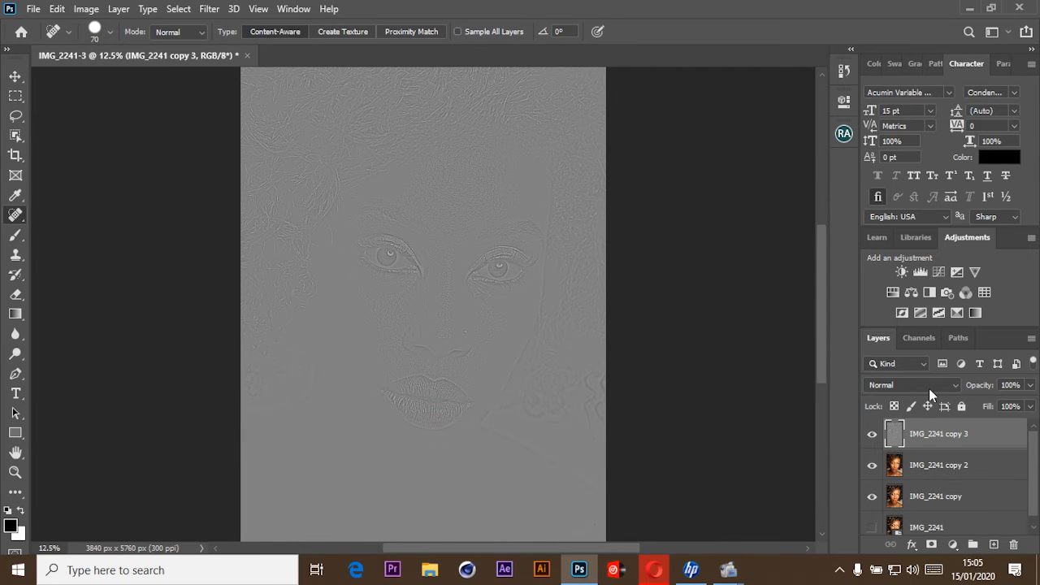
Set the blend mode of the IMG_2241 copy 3 layer to Linear Light.
{"action": "key", "text": "ctrl+minus"}
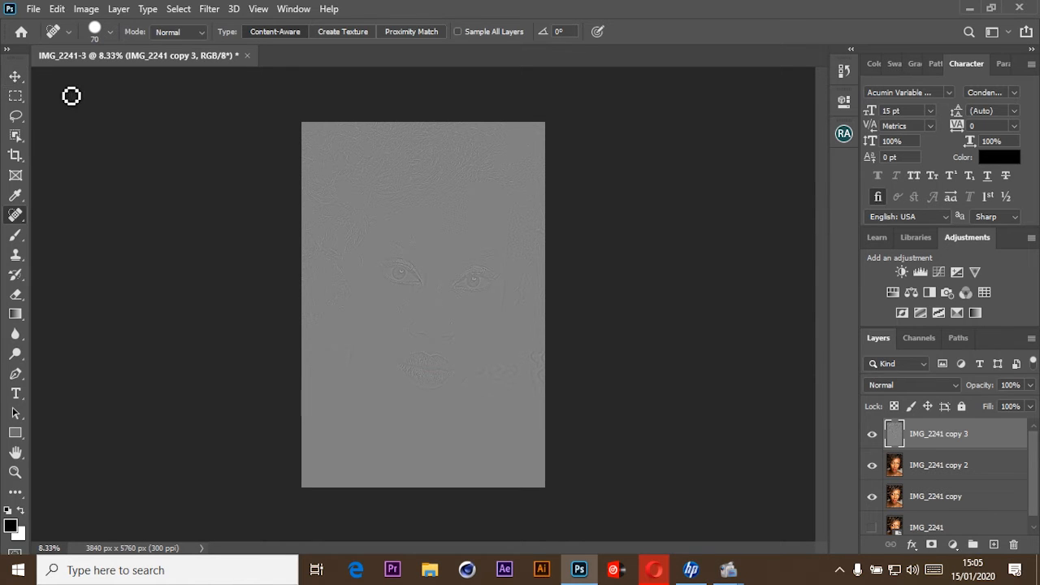
{"action": "left_click", "coordinate": [944, 466]}
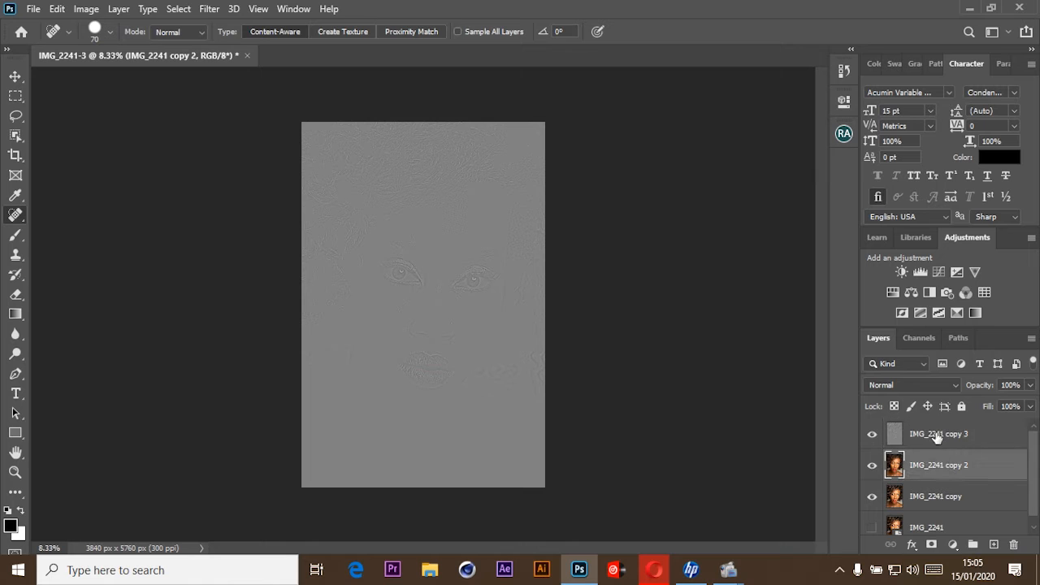
{"action": "left_click", "coordinate": [937, 437]}
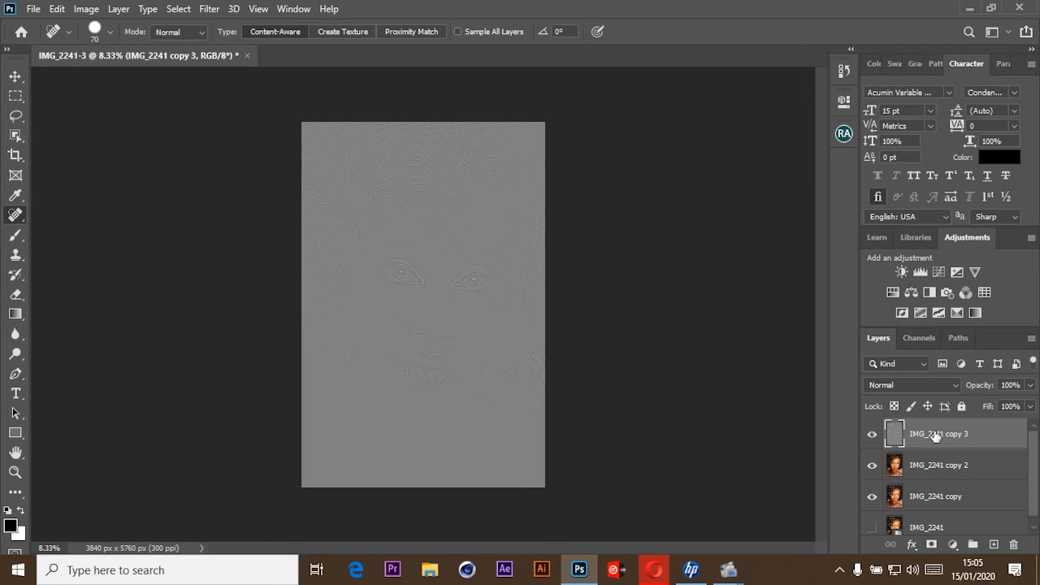
{"action": "left_click", "coordinate": [920, 389]}
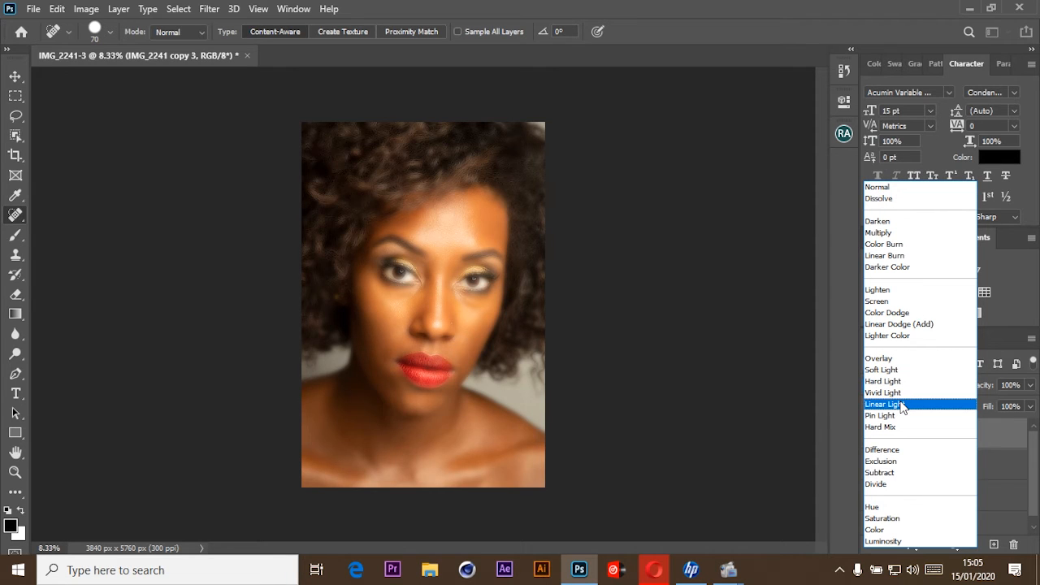
{"action": "left_click", "coordinate": [901, 406]}
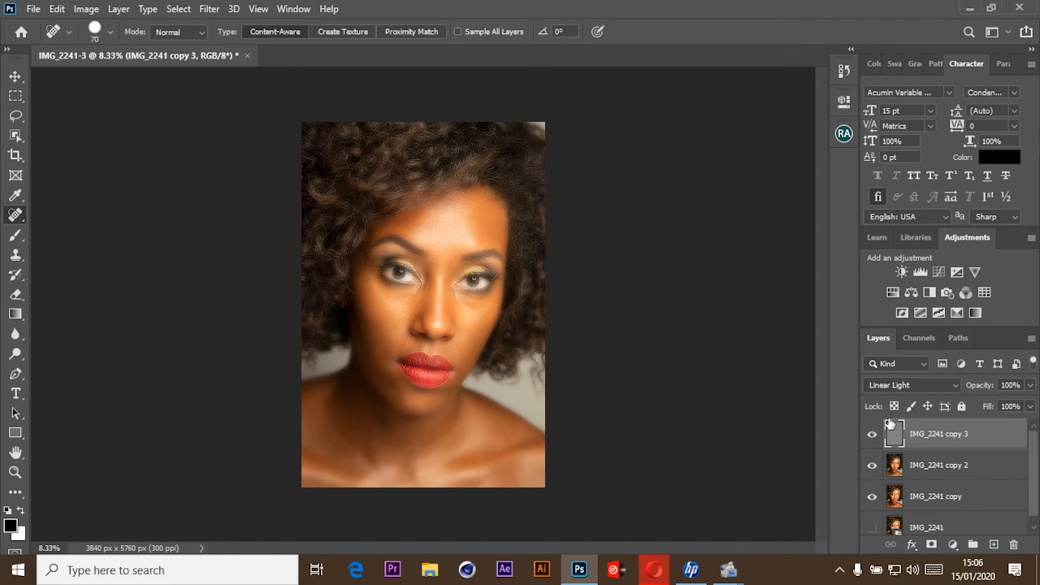
Group the IMG_2241 copy 2 and IMG_2241 copy 3 layers together.
{"action": "key", "text": "ctrl+plus"}
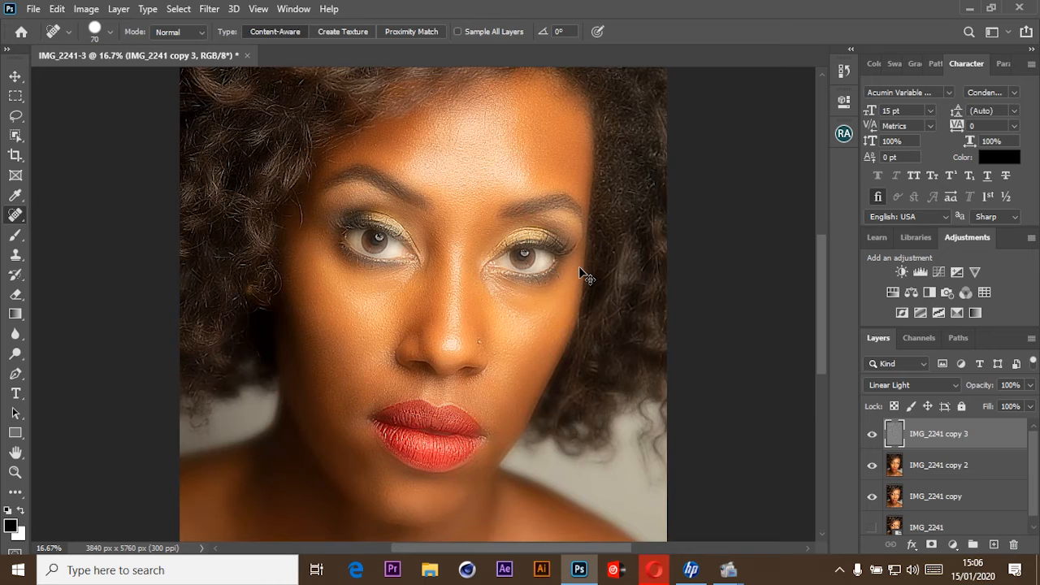
{"action": "key", "text": "ctrl+minus"}
{"action": "key", "text": "ctrl+minus"}
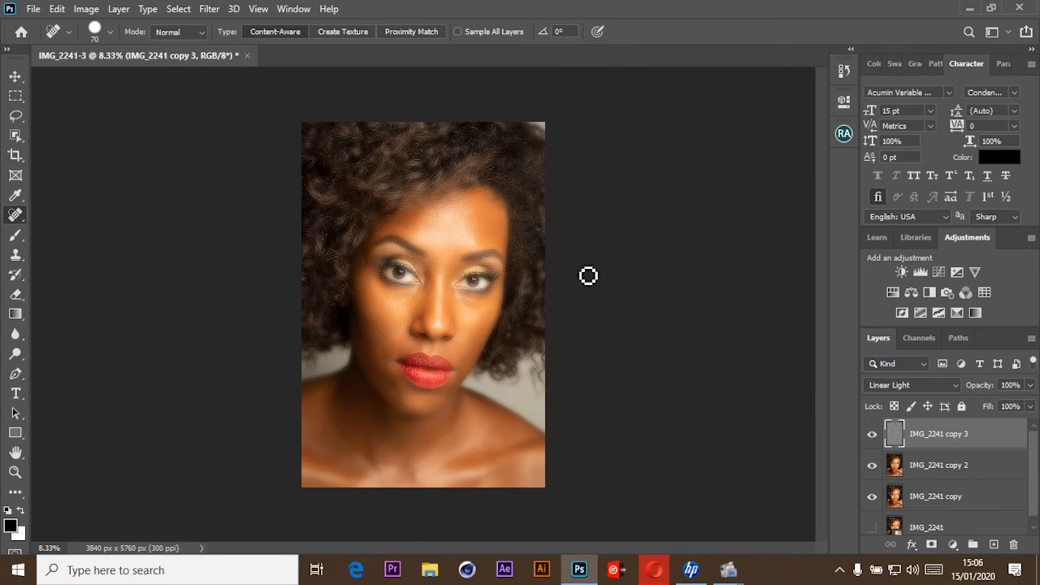
{"action": "key", "text": "ctrl+plus"}
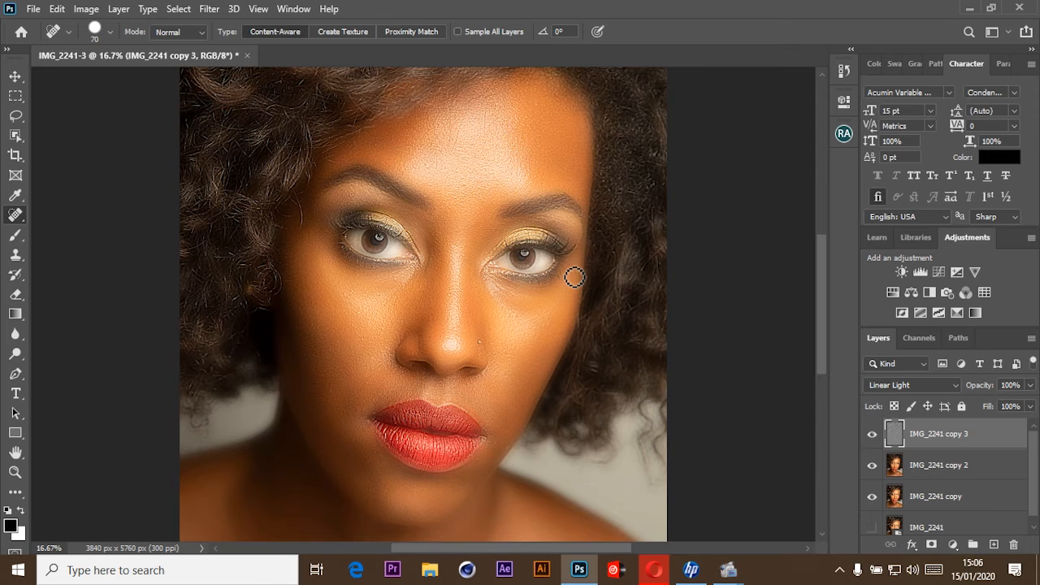
{"action": "scroll", "coordinate": [494, 225], "scroll_direction": "up", "scroll_amount": 3}
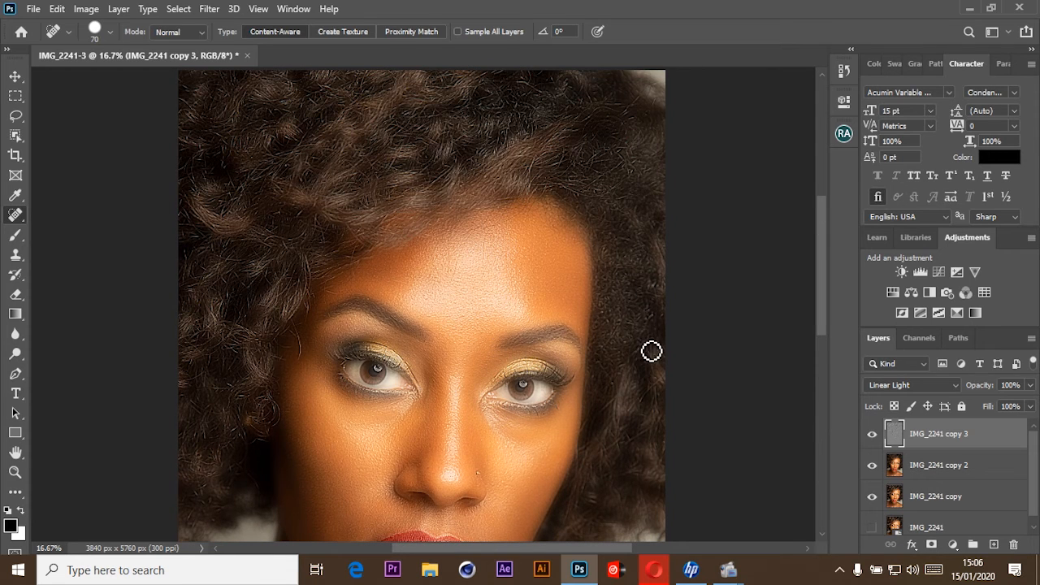
{"action": "left_click_drag", "start_coordinate": [599, 353], "coordinate": [606, 217]}
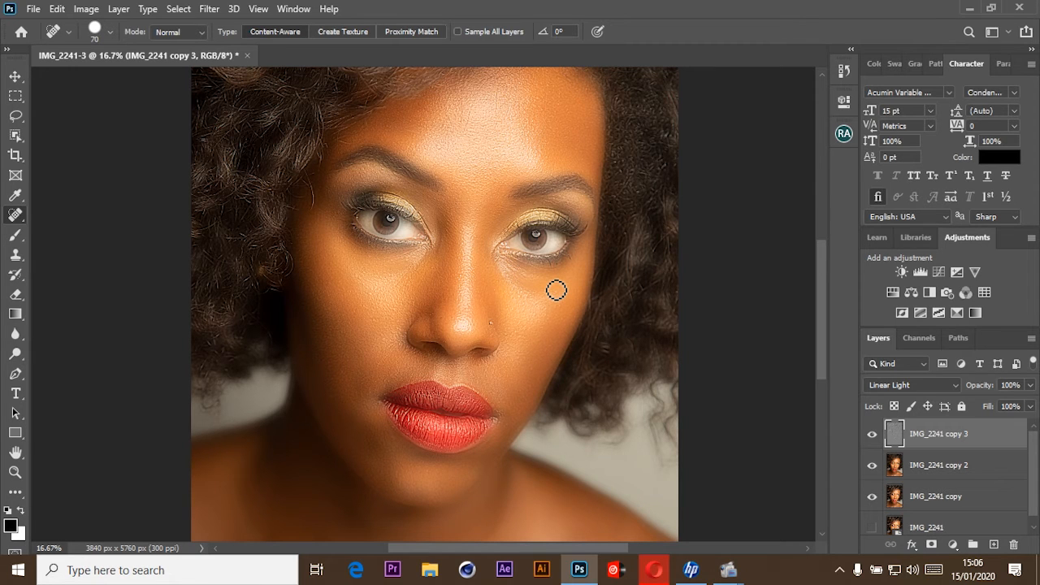
{"action": "left_click", "coordinate": [938, 465]}
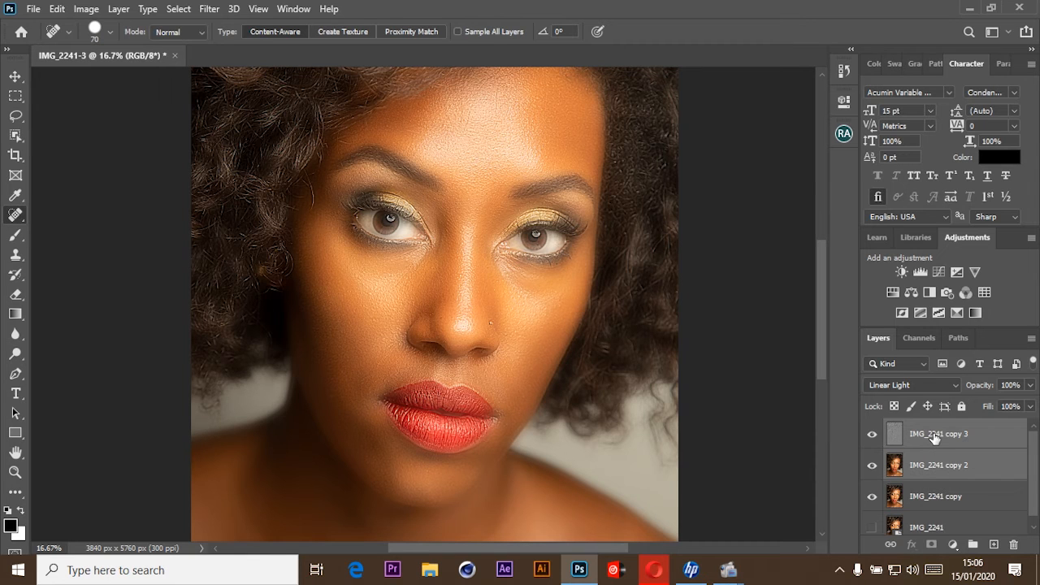
{"action": "left_click", "coordinate": [934, 436]}
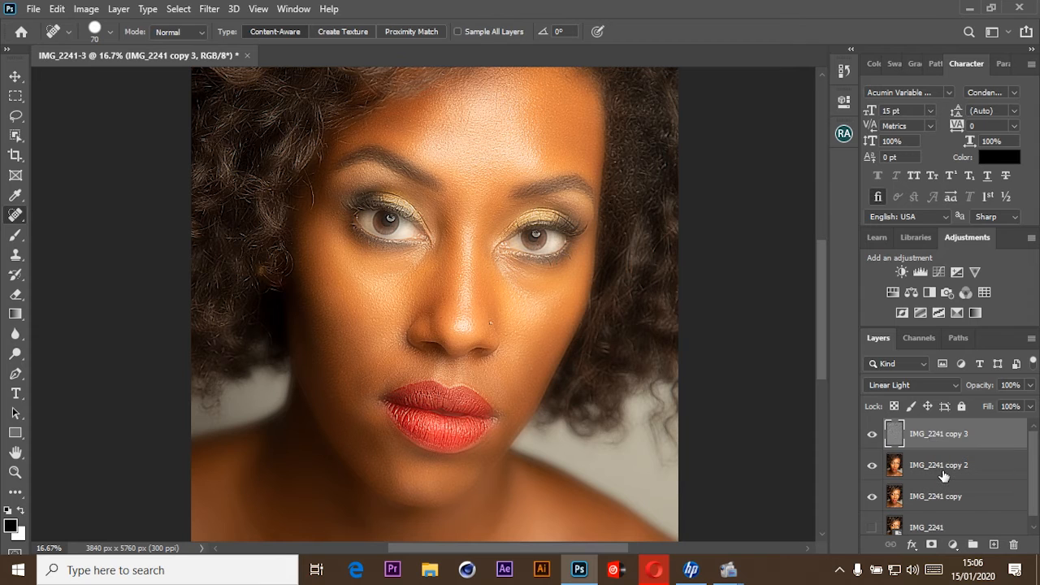
{"action": "left_click", "coordinate": [942, 473], "text": "shift"}
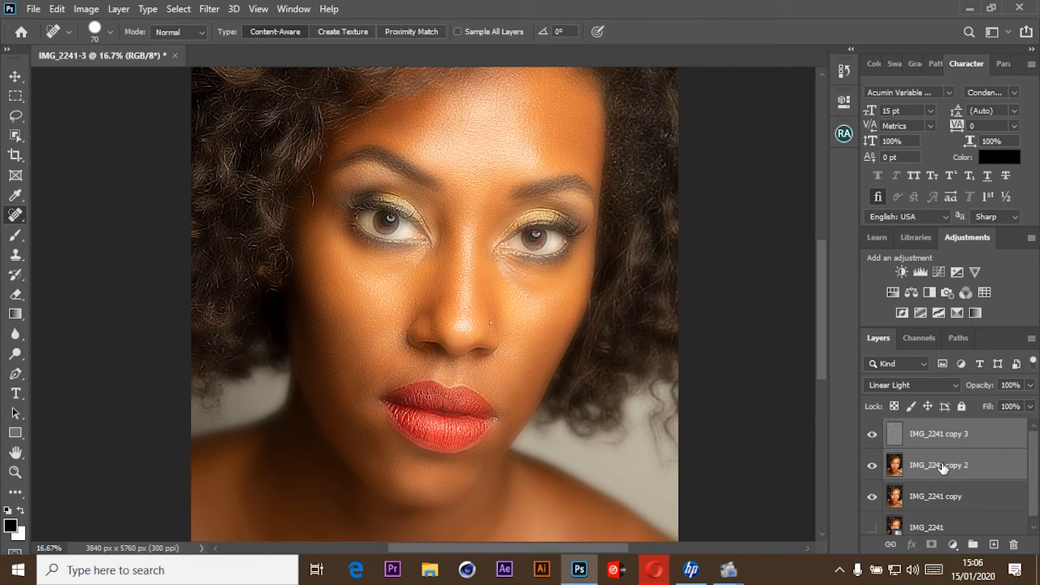
{"action": "key", "text": "ctrl+g"}
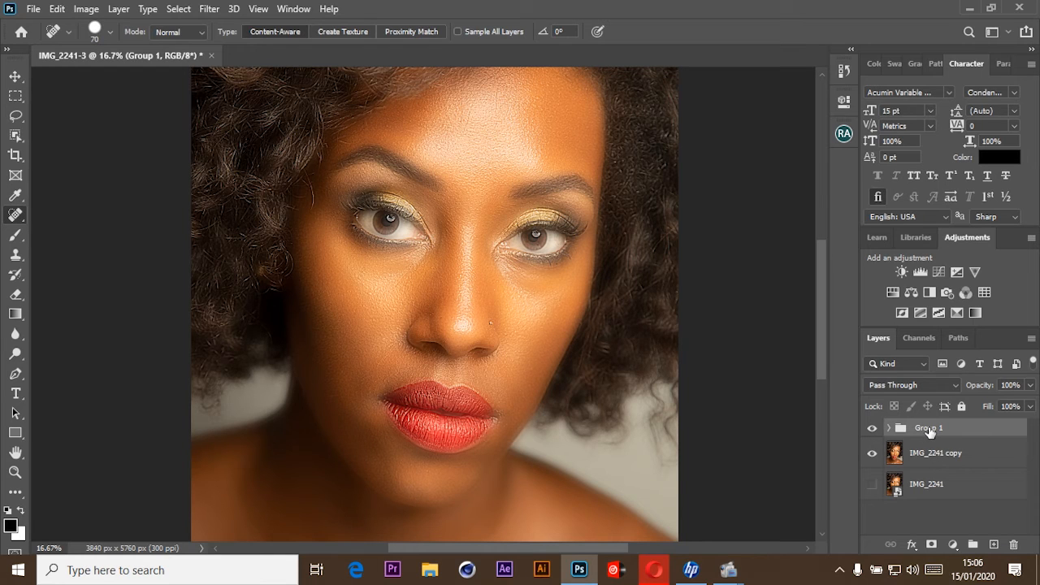
Add a black layer mask to Group 1 and make the mask active for editing.
{"action": "left_click", "coordinate": [932, 544], "text": "alt"}
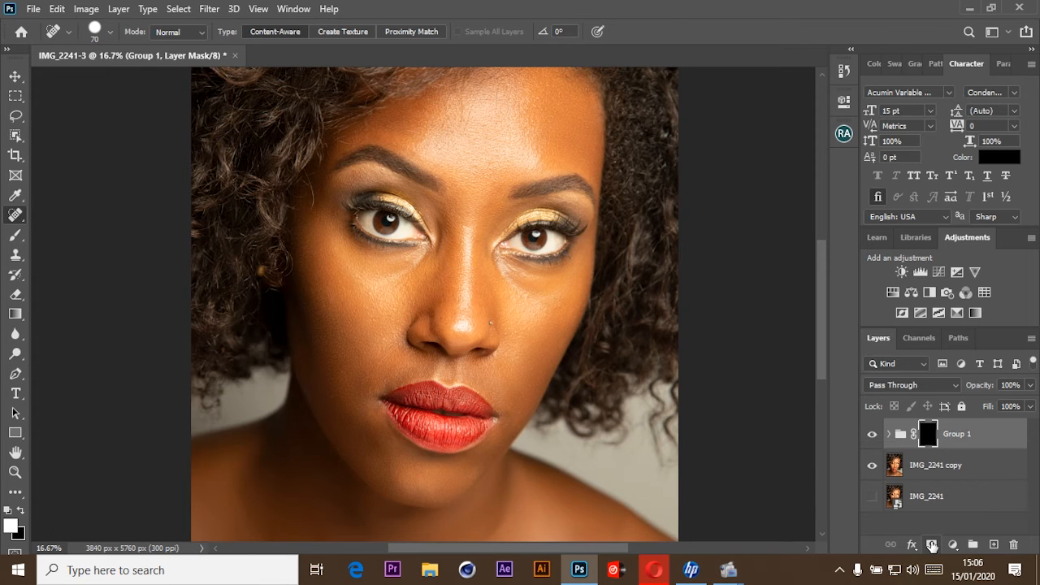
{"action": "key", "text": "ctrl+minus"}
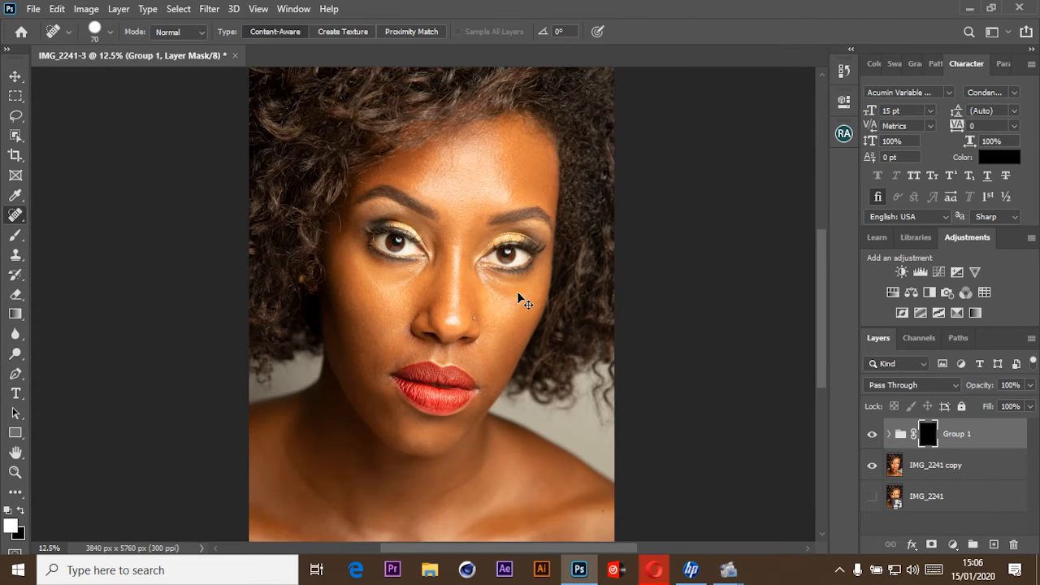
{"action": "key", "text": "ctrl+plus"}
{"action": "key", "text": "ctrl+plus"}
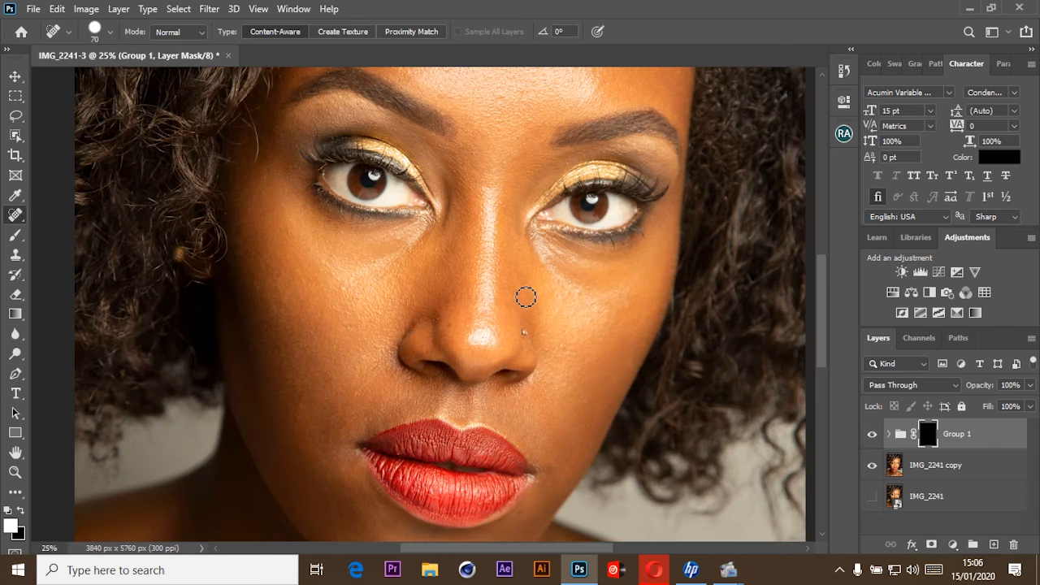
{"action": "left_click_drag", "start_coordinate": [538, 274], "coordinate": [469, 431]}
{"action": "left_click_drag", "start_coordinate": [497, 250], "coordinate": [474, 336]}
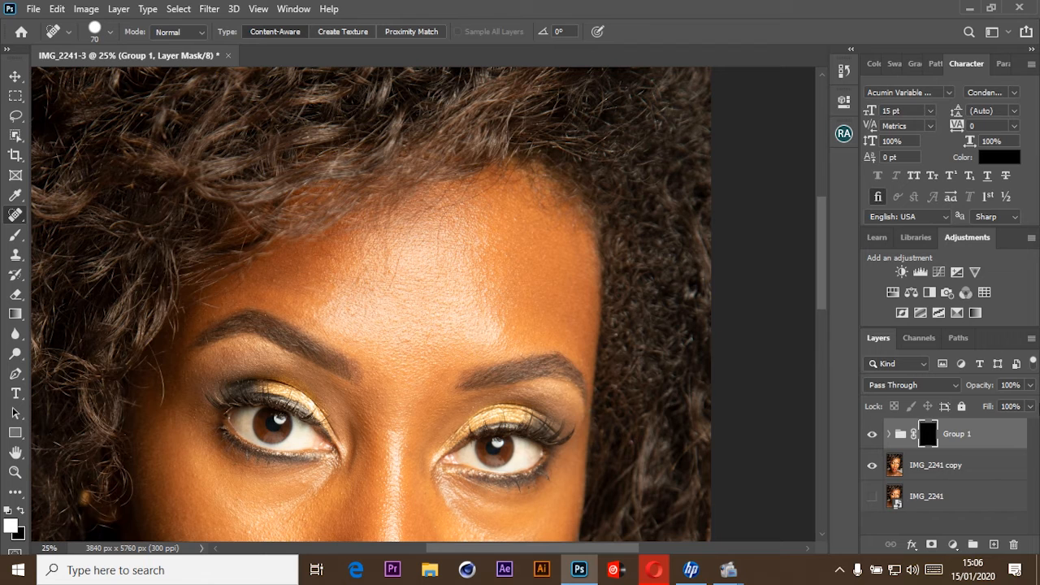
{"action": "left_click", "coordinate": [978, 442]}
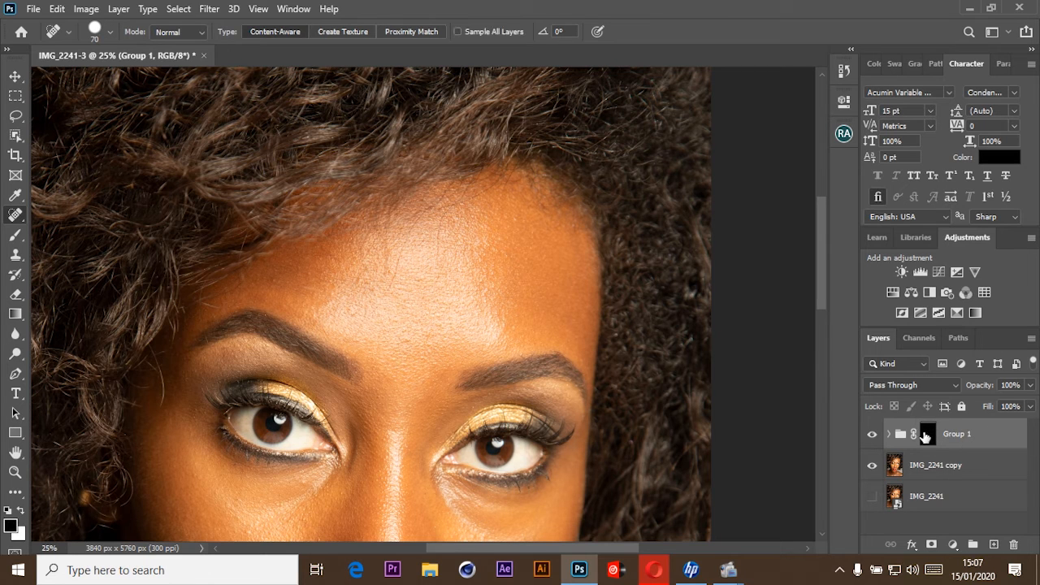
{"action": "left_click", "coordinate": [926, 434]}
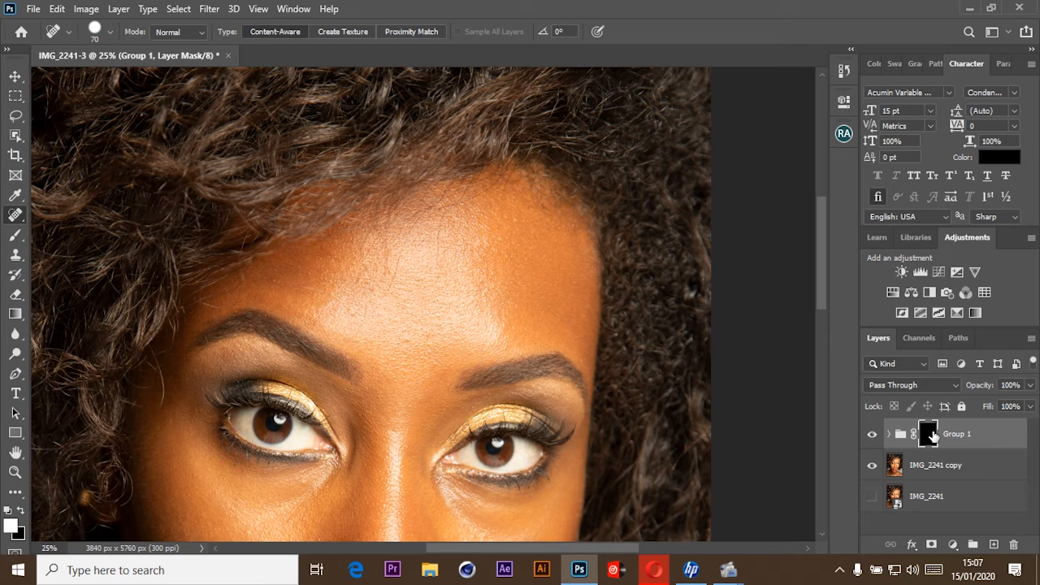
Remove the black mask from Group 1, then add a white mask and delete it as well.
{"action": "left_click_drag", "start_coordinate": [933, 437], "coordinate": [934, 439]}
{"action": "key", "text": "ctrl+z"}
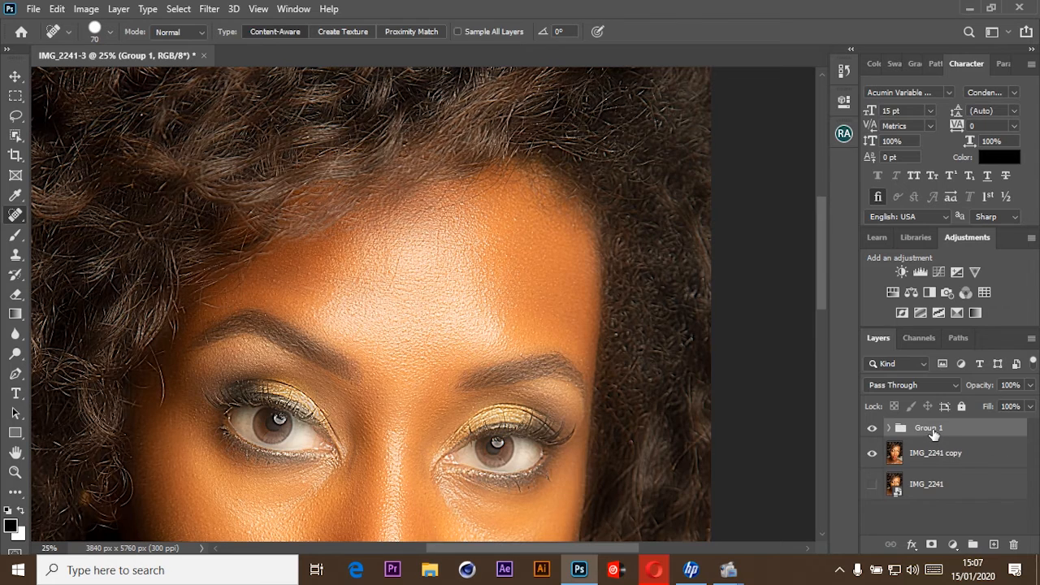
{"action": "left_click", "coordinate": [934, 545]}
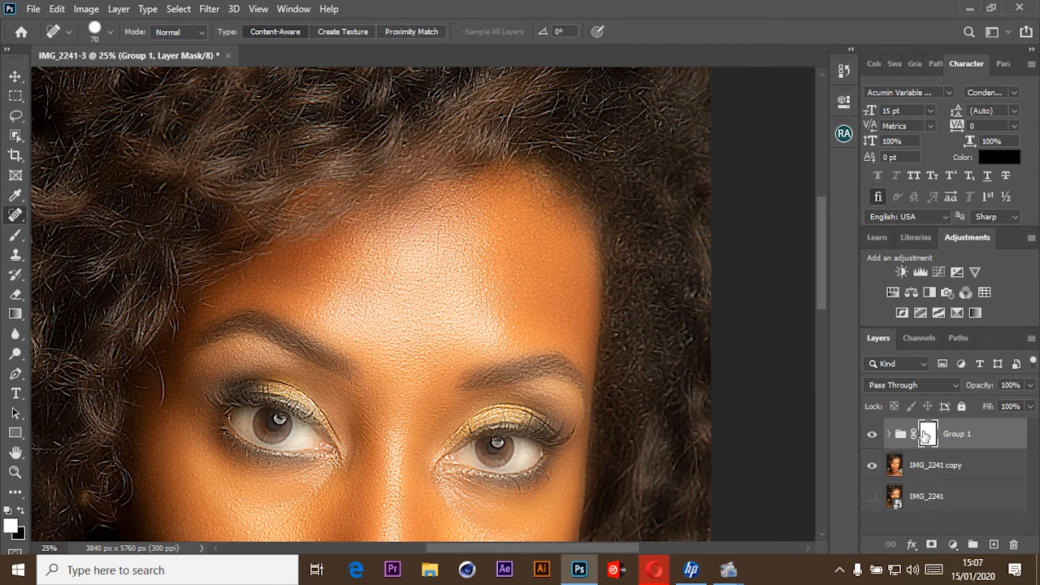
{"action": "key", "text": "Delete"}
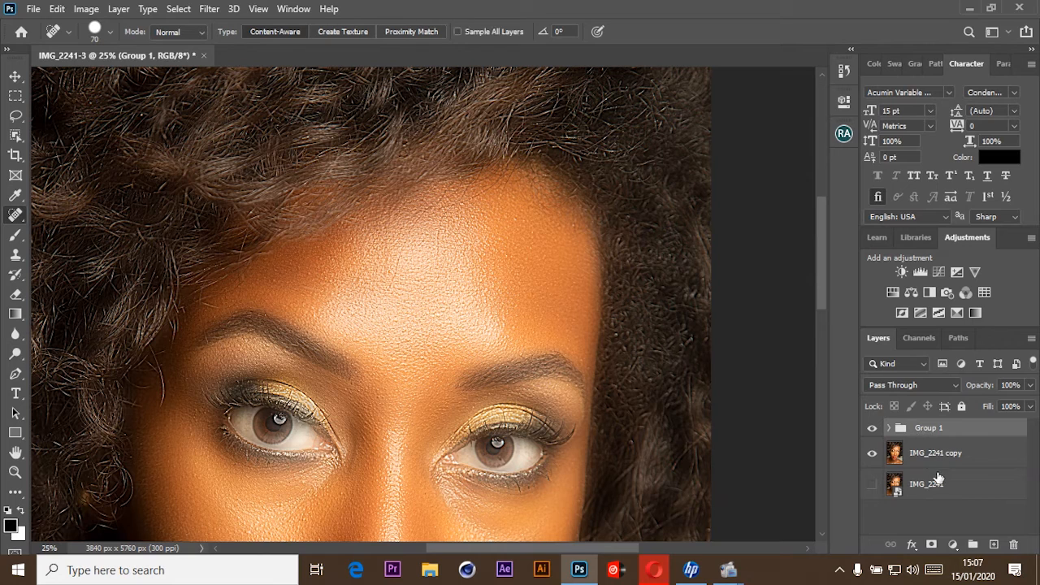
Add a black layer mask to Group 1 and switch to the Brush tool for painting on it in white.
{"action": "left_click", "coordinate": [933, 544], "text": "alt"}
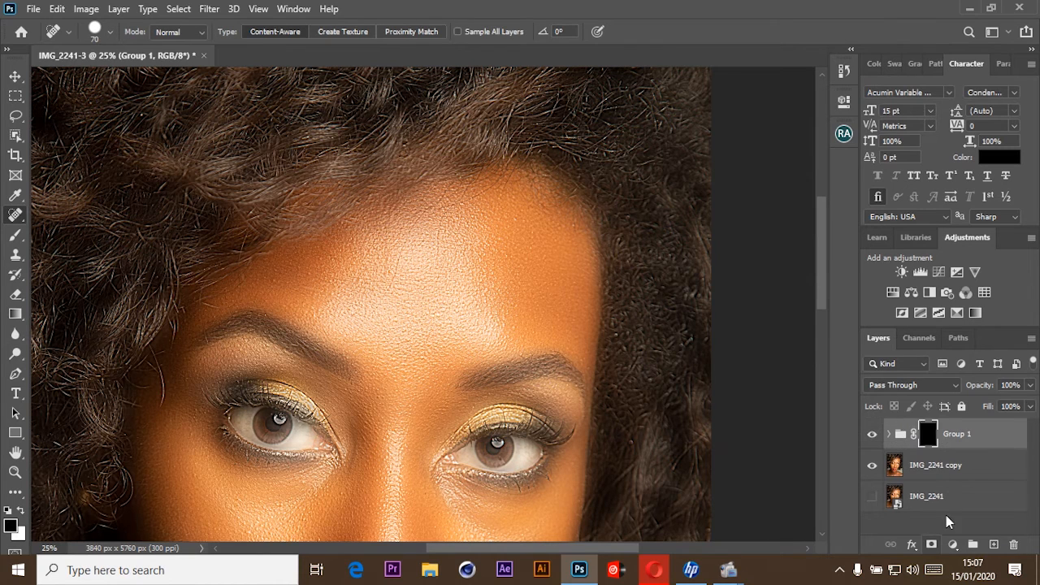
{"action": "mouse_move", "coordinate": [428, 383]}
{"action": "left_mouse_down"}
{"action": "mouse_move", "coordinate": [477, 282]}
{"action": "mouse_move", "coordinate": [448, 283]}
{"action": "mouse_move", "coordinate": [448, 307]}
{"action": "left_mouse_up"}
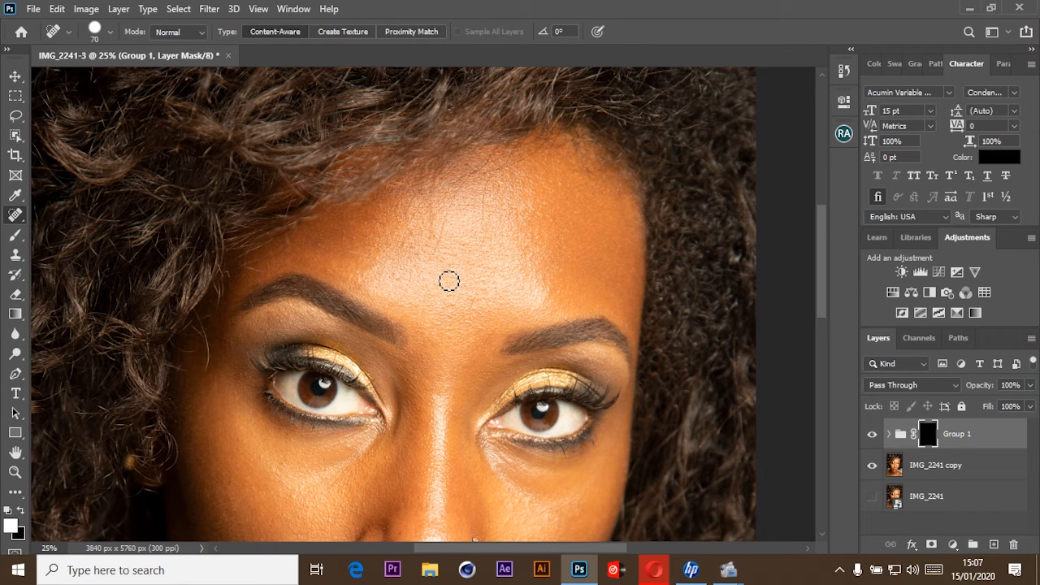
{"action": "key", "text": "b"}
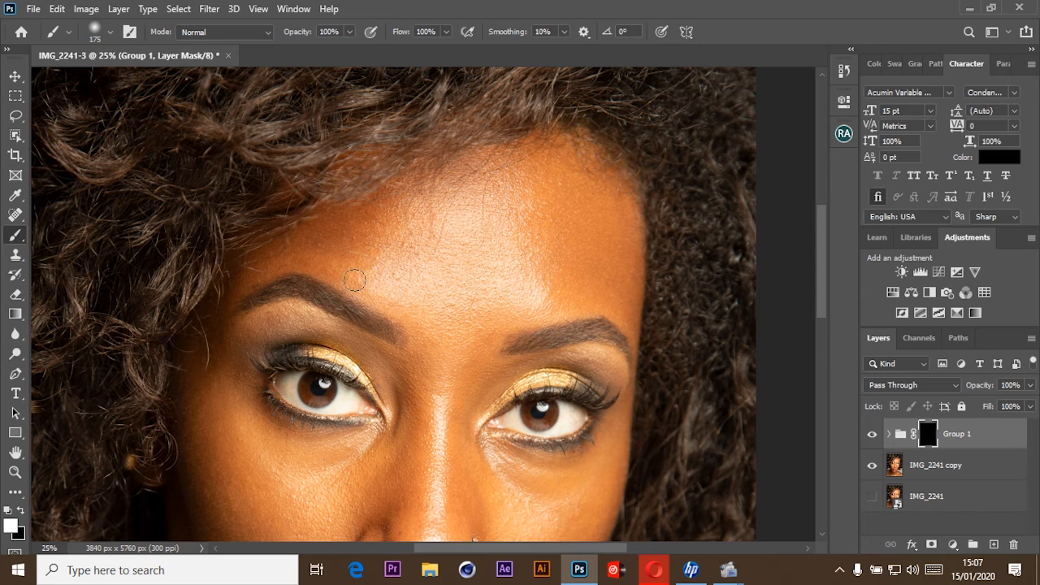
{"action": "right_click", "coordinate": [358, 246]}
{"action": "left_click", "coordinate": [669, 8]}
Paint white on the Group 1 mask over the forehead to reveal the smoothed skin.
{"action": "left_click_drag", "start_coordinate": [536, 235], "coordinate": [488, 273]}
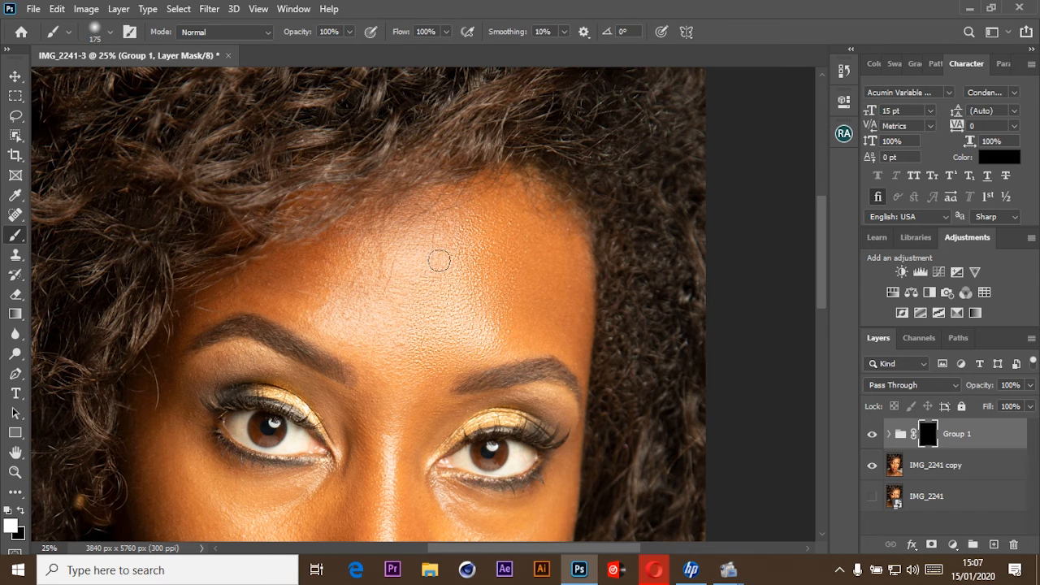
{"action": "left_click_drag", "start_coordinate": [458, 222], "coordinate": [404, 309]}
{"action": "key", "text": "ctrl+plus"}
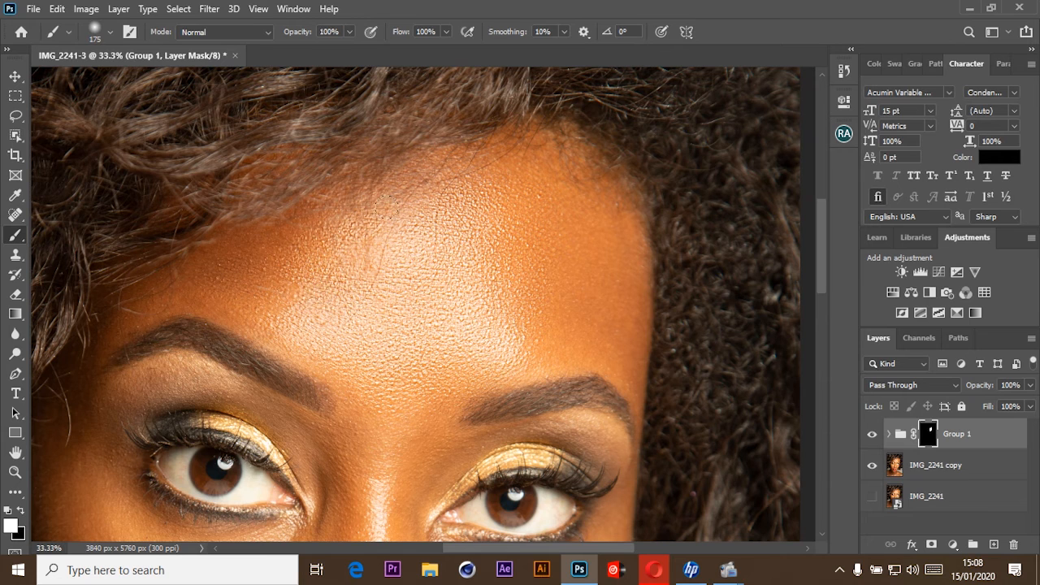
Paint white on the Group 1 mask over the under-eye areas, nose and cheeks, avoiding the eyes.
{"action": "scroll", "coordinate": [431, 291], "scroll_direction": "down", "scroll_amount": 3}
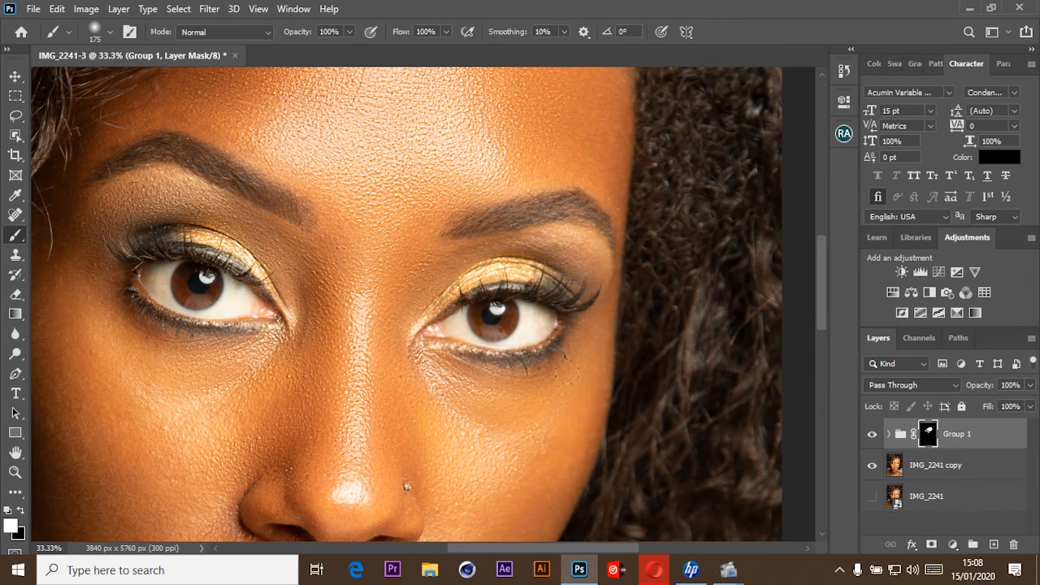
{"action": "left_click_drag", "start_coordinate": [566, 373], "coordinate": [413, 416]}
{"action": "left_click_drag", "start_coordinate": [413, 416], "coordinate": [511, 259]}
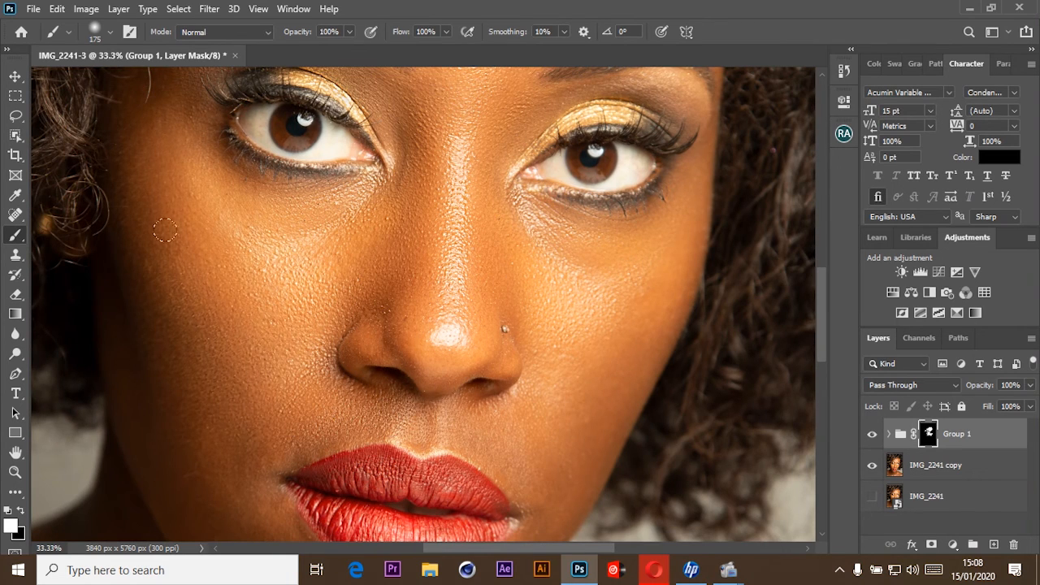
{"action": "mouse_move", "coordinate": [165, 231]}
{"action": "left_mouse_down"}
{"action": "mouse_move", "coordinate": [211, 185]}
{"action": "mouse_move", "coordinate": [142, 206]}
{"action": "left_mouse_up"}
{"action": "left_click_drag", "start_coordinate": [283, 380], "coordinate": [189, 210]}
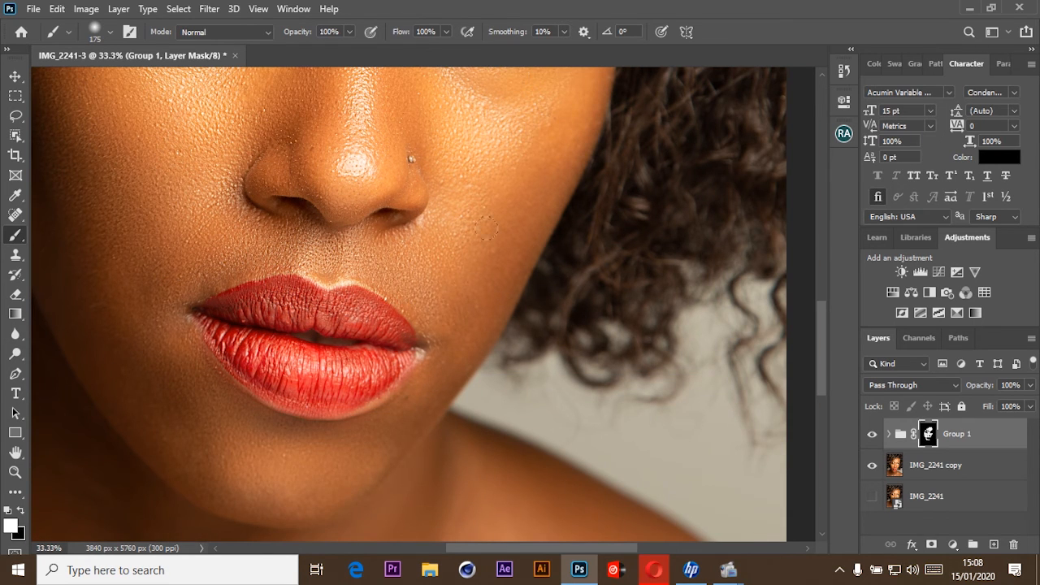
Paint white on the Group 1 mask over the lower cheeks, jaw and chin around the lips.
{"action": "left_click_drag", "start_coordinate": [486, 228], "coordinate": [488, 380]}
{"action": "left_click_drag", "start_coordinate": [605, 195], "coordinate": [637, 412]}
{"action": "left_click_drag", "start_coordinate": [409, 415], "coordinate": [434, 306]}
{"action": "key", "text": "ctrl+minus"}
{"action": "key", "text": "ctrl+minus"}
{"action": "left_click_drag", "start_coordinate": [504, 465], "coordinate": [498, 382]}
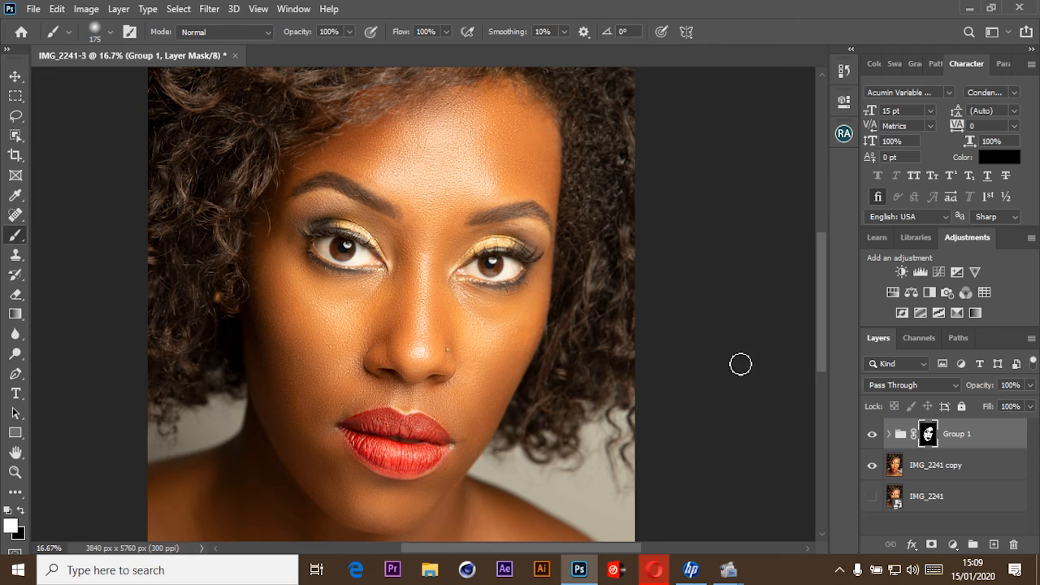
Compare the retouched portrait with the original by repeatedly showing only the IMG_2241 layer and restoring the other layers.
{"action": "left_click", "coordinate": [873, 504], "text": "alt"}
{"action": "left_click", "coordinate": [873, 504], "text": "alt"}
{"action": "left_click", "coordinate": [873, 504], "text": "alt"}
{"action": "left_click", "coordinate": [873, 504], "text": "alt"}
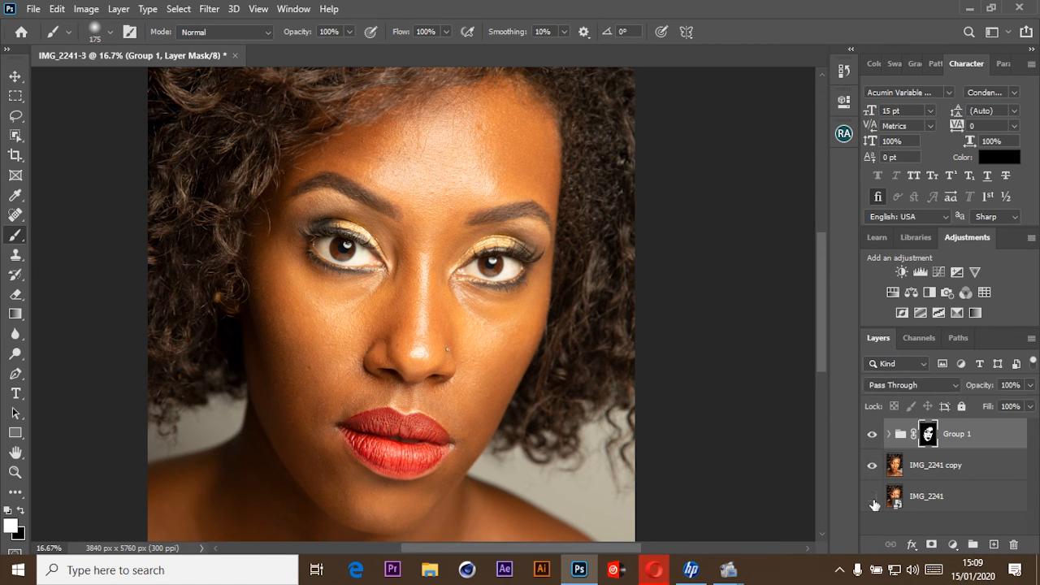
{"action": "left_click", "coordinate": [873, 504], "text": "alt"}
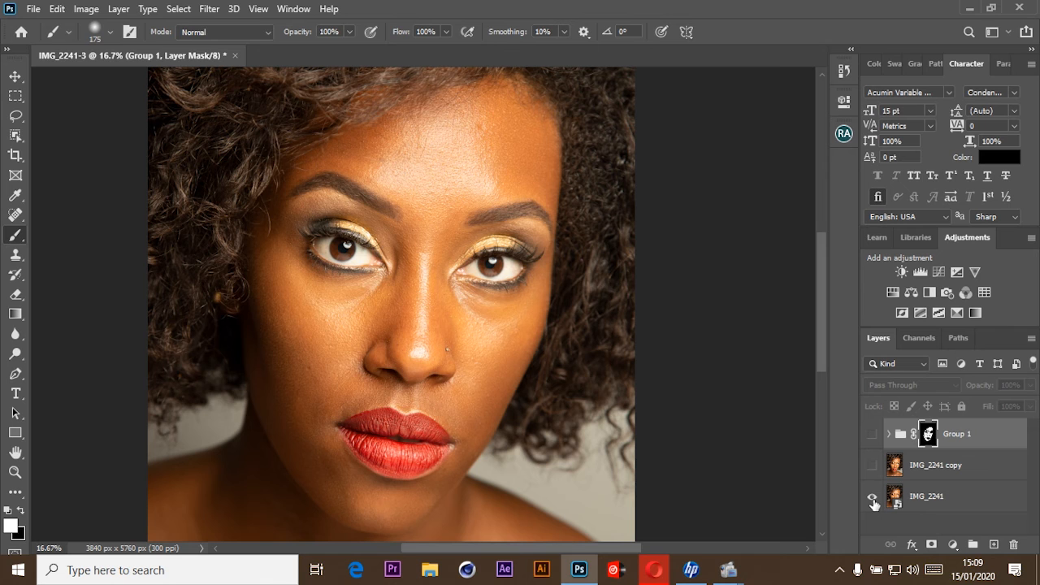
{"action": "left_click", "coordinate": [873, 504], "text": "alt"}
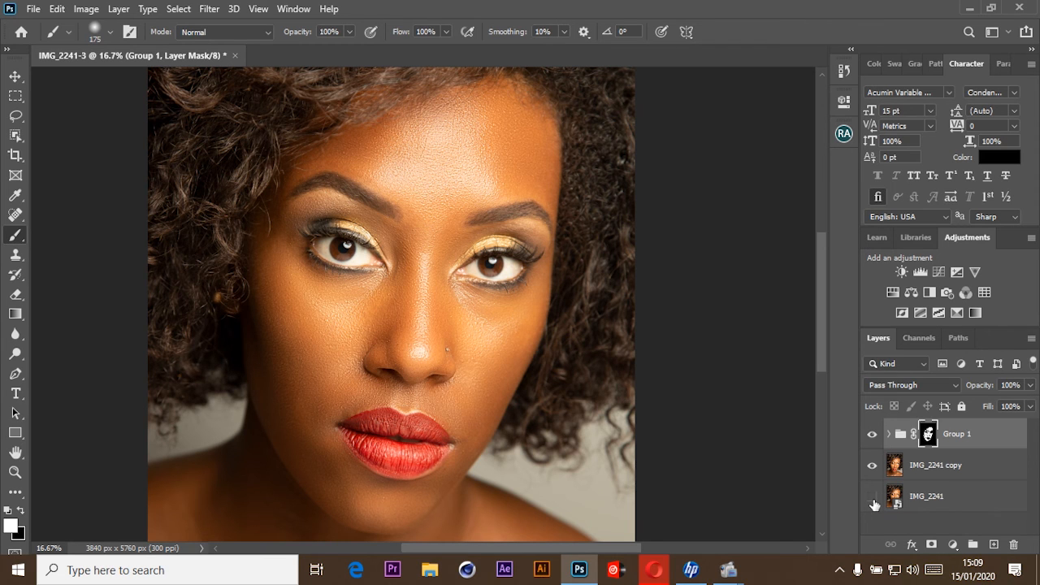
Inspect the smoothed skin texture on the forehead, around the eyes and on the nose up close against the whole portrait.
{"action": "key", "text": "ctrl+minus"}
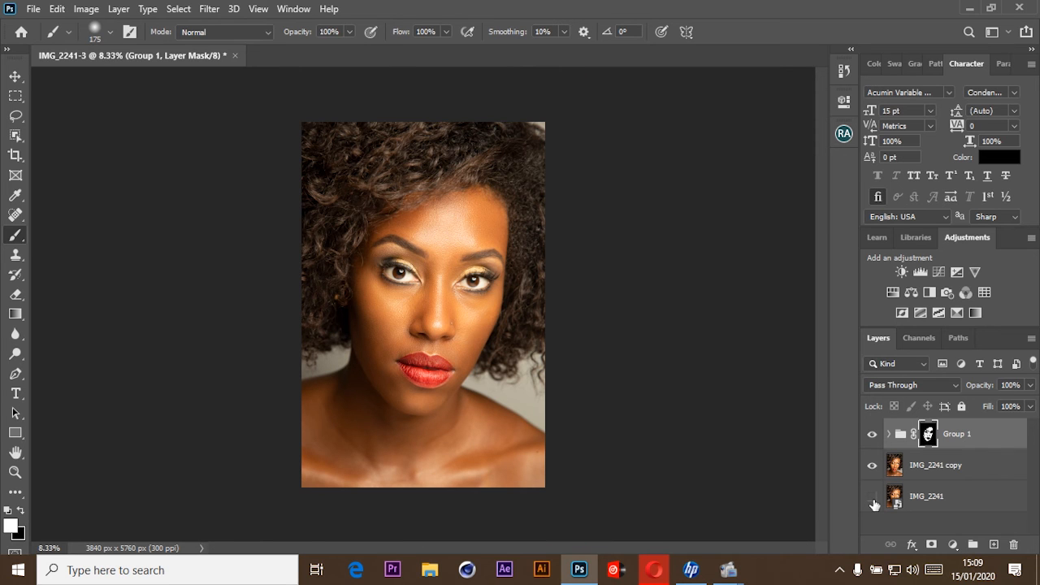
{"action": "key", "text": "ctrl+plus"}
{"action": "key", "text": "ctrl+plus"}
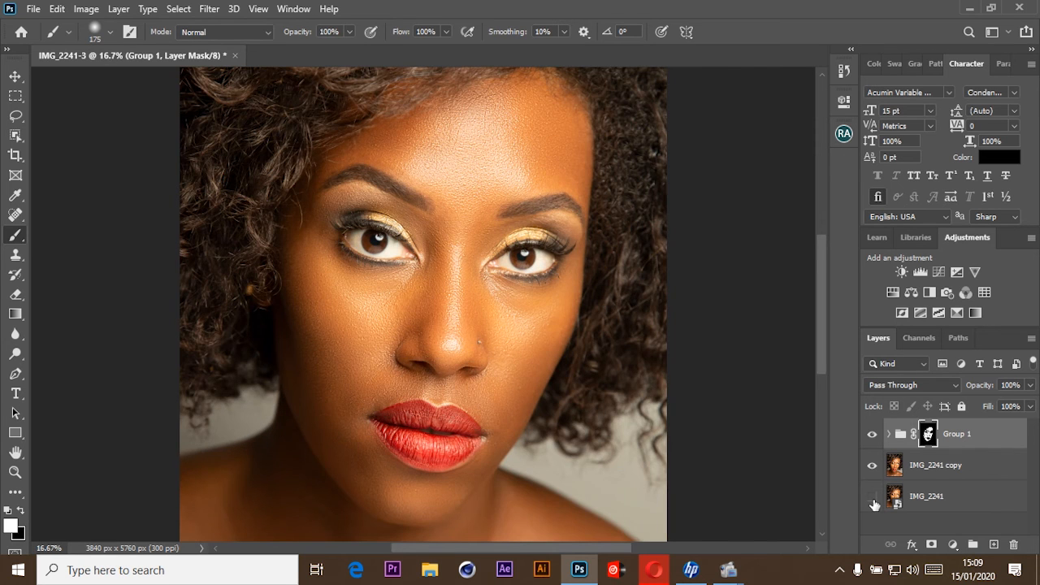
{"action": "key", "text": "ctrl+plus"}
{"action": "left_click_drag", "start_coordinate": [382, 524], "coordinate": [434, 309]}
{"action": "left_click_drag", "start_coordinate": [638, 110], "coordinate": [516, 537]}
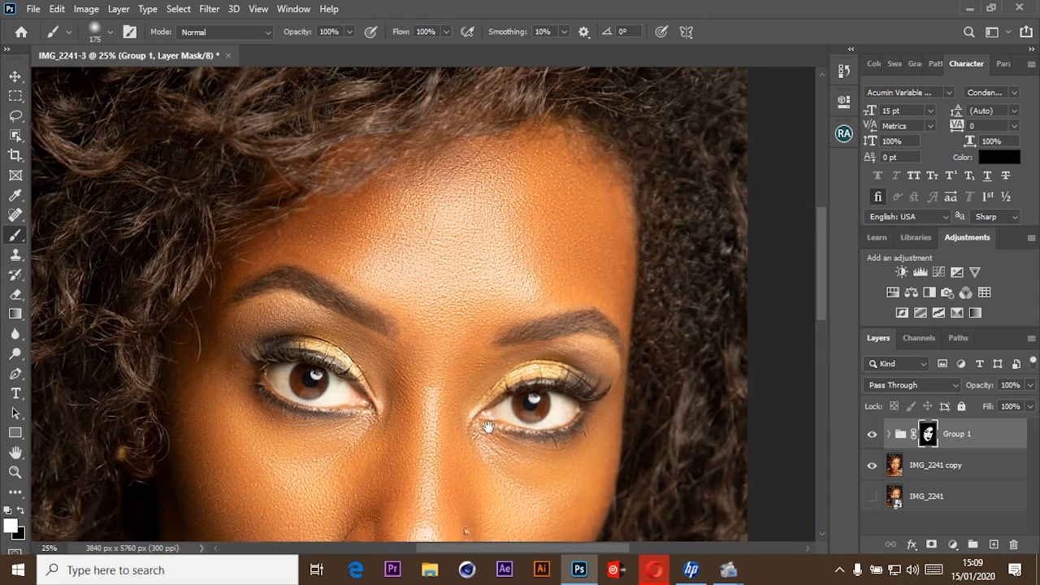
{"action": "left_click_drag", "start_coordinate": [476, 330], "coordinate": [513, 384]}
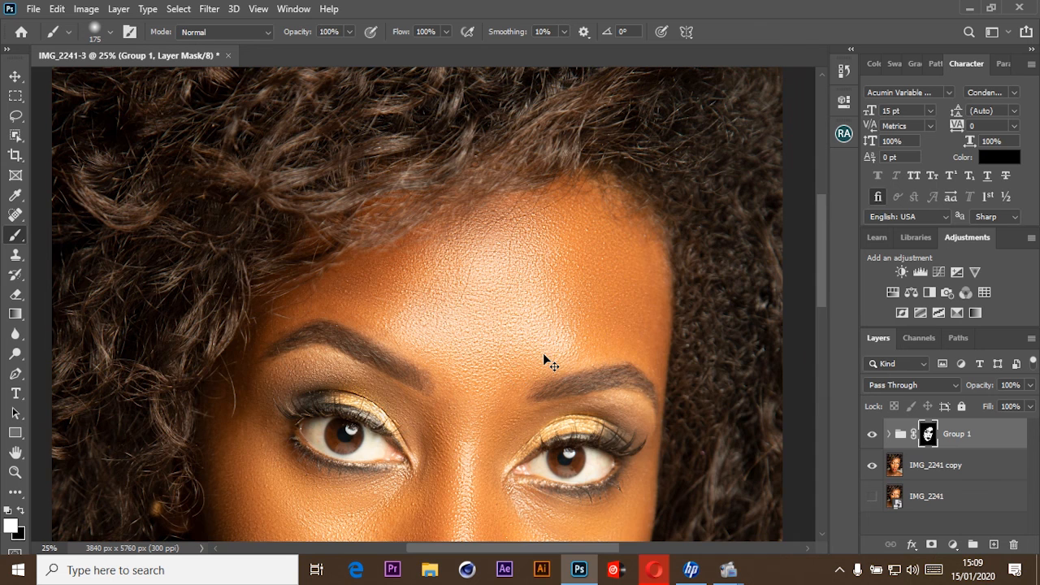
{"action": "key", "text": "ctrl+0"}
{"action": "key", "text": "ctrl+minus"}
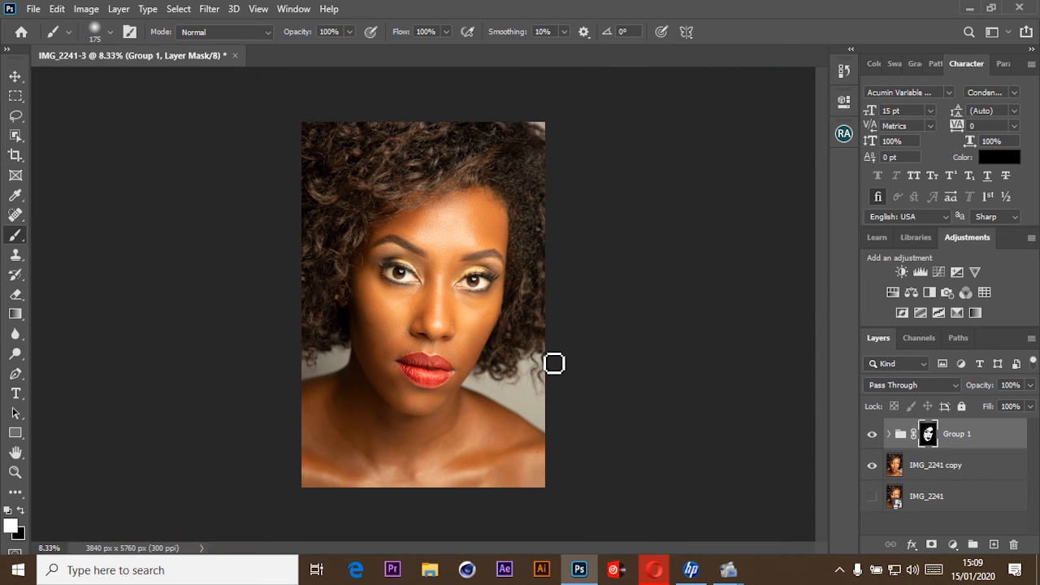
Examine the finished retouch across the cheeks, lips, chin, neck and shoulders, then on the full portrait.
{"action": "key", "text": "ctrl+plus"}
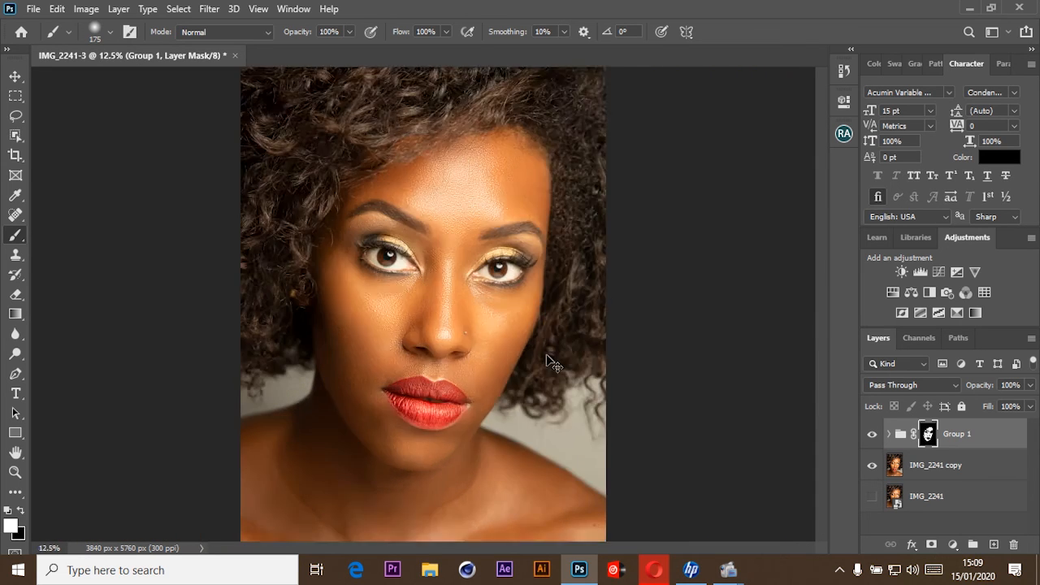
{"action": "key", "text": "ctrl+plus"}
{"action": "left_click_drag", "start_coordinate": [527, 368], "coordinate": [542, 246]}
{"action": "left_click_drag", "start_coordinate": [495, 383], "coordinate": [455, 459]}
{"action": "left_click_drag", "start_coordinate": [500, 265], "coordinate": [458, 295]}
{"action": "left_click_drag", "start_coordinate": [518, 455], "coordinate": [531, 298]}
{"action": "left_click_drag", "start_coordinate": [483, 385], "coordinate": [448, 365]}
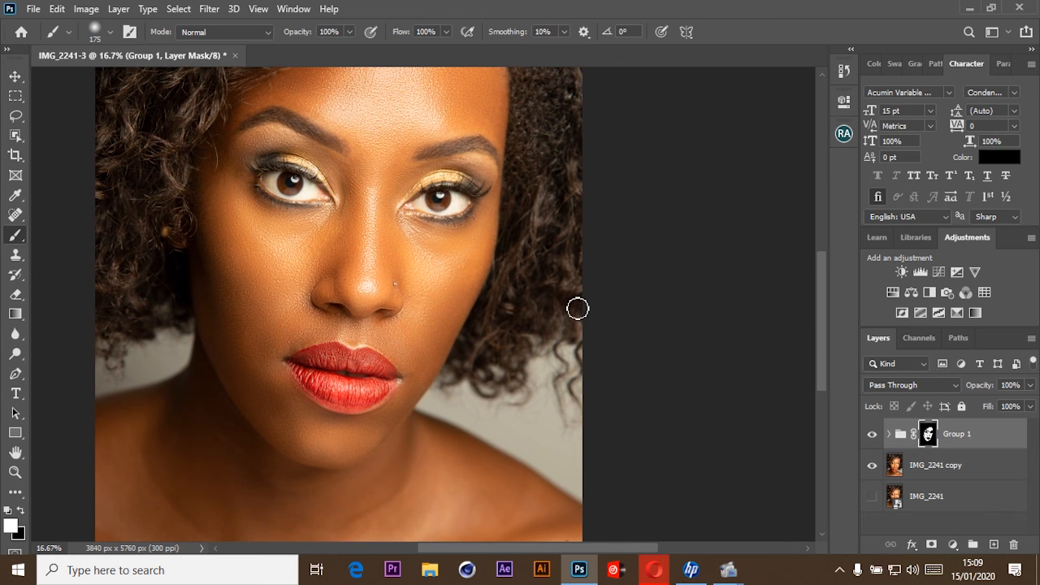
{"action": "scroll", "coordinate": [591, 293], "scroll_direction": "down", "scroll_amount": 3}
{"action": "scroll", "coordinate": [592, 293], "scroll_direction": "down", "scroll_amount": 1}
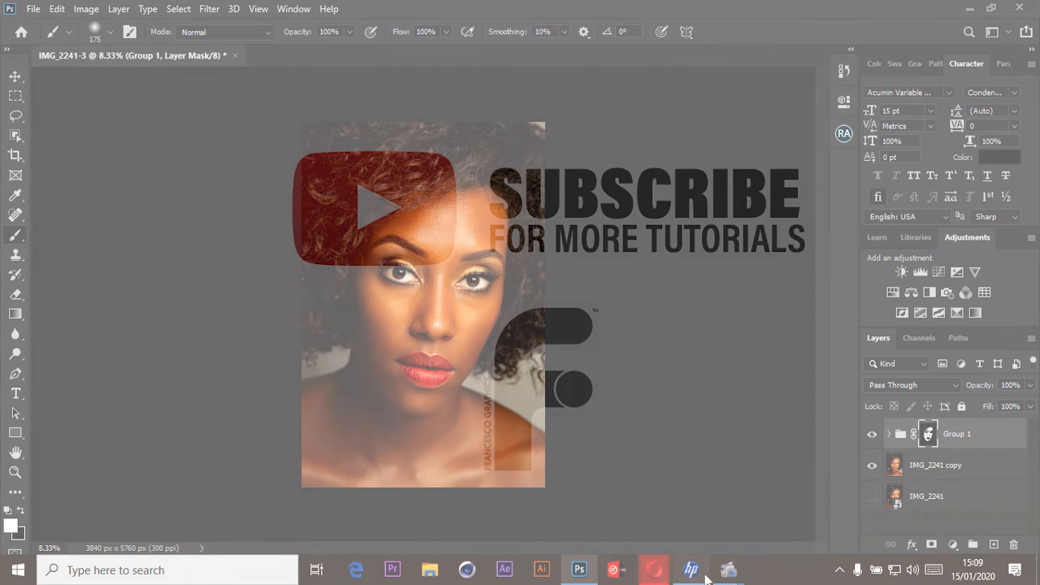
{"action": "mouse_move", "coordinate": [728, 566]}
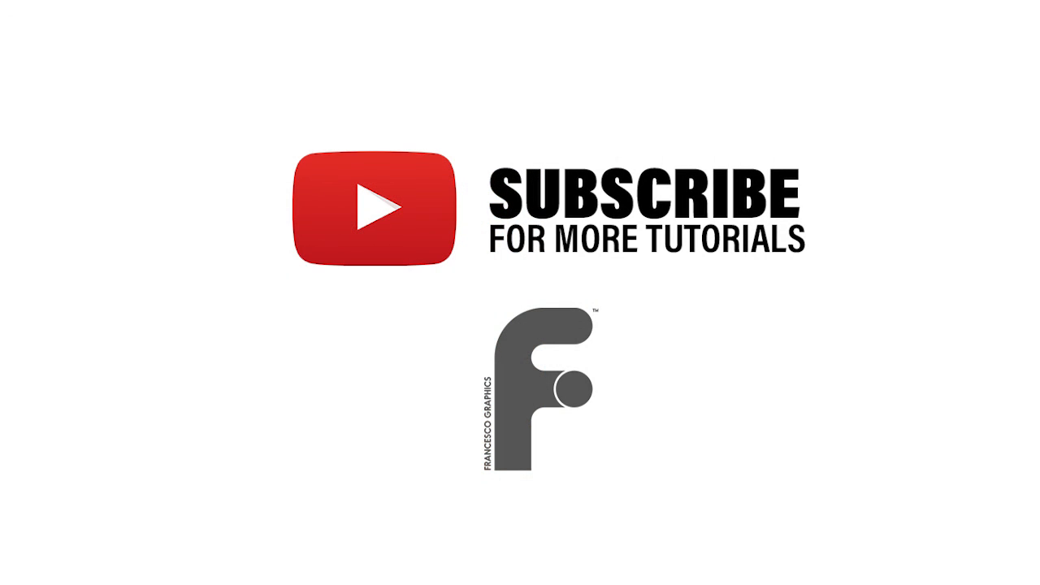